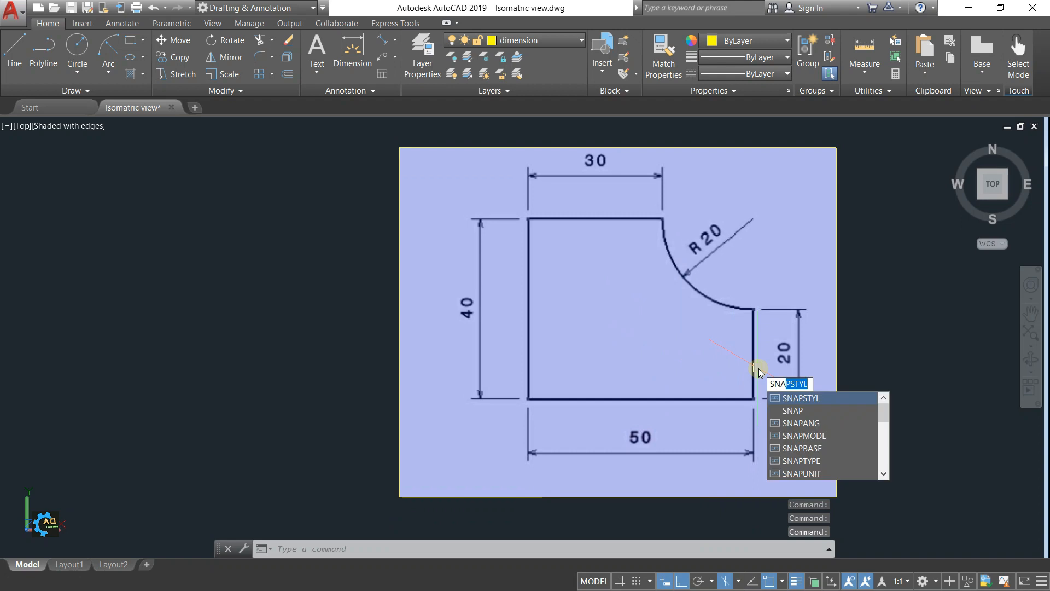
- Set the SNAPSTYL variable to 0 to use the standard rectangular snap style
key("Return")
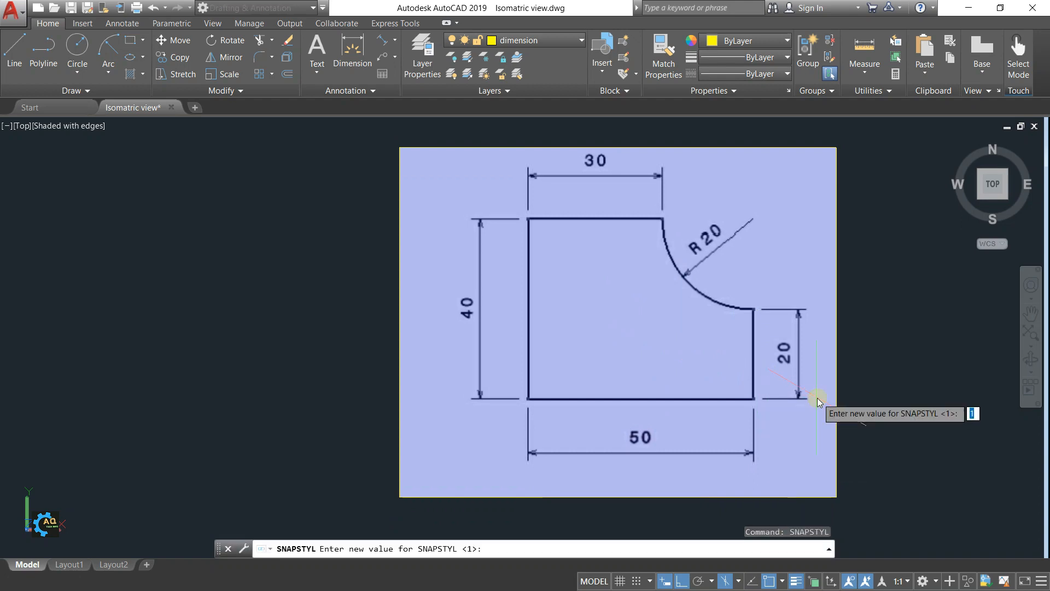
key("Return")
middle_click_drag(510, 407, 521, 405)
middle_click_drag(385, 352, 503, 400)
middle_click_drag(784, 390, 750, 340)
middle_click_drag(660, 244, 666, 252)
middle_click_drag(642, 420, 672, 436)
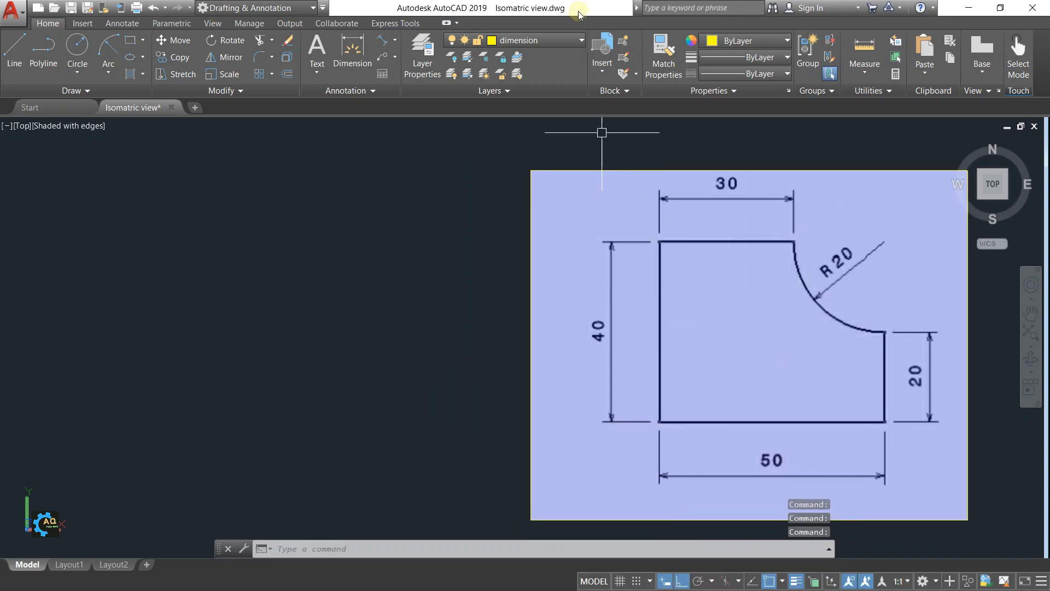
- On the Obj layer, draw connected lines beside the reference image: 40 units down, 50 units right and 20 units up
left_click(570, 39)
left_click(515, 155)
middle_click_drag(364, 244, 397, 228)
type("l")
key("Return")
left_click(220, 225)
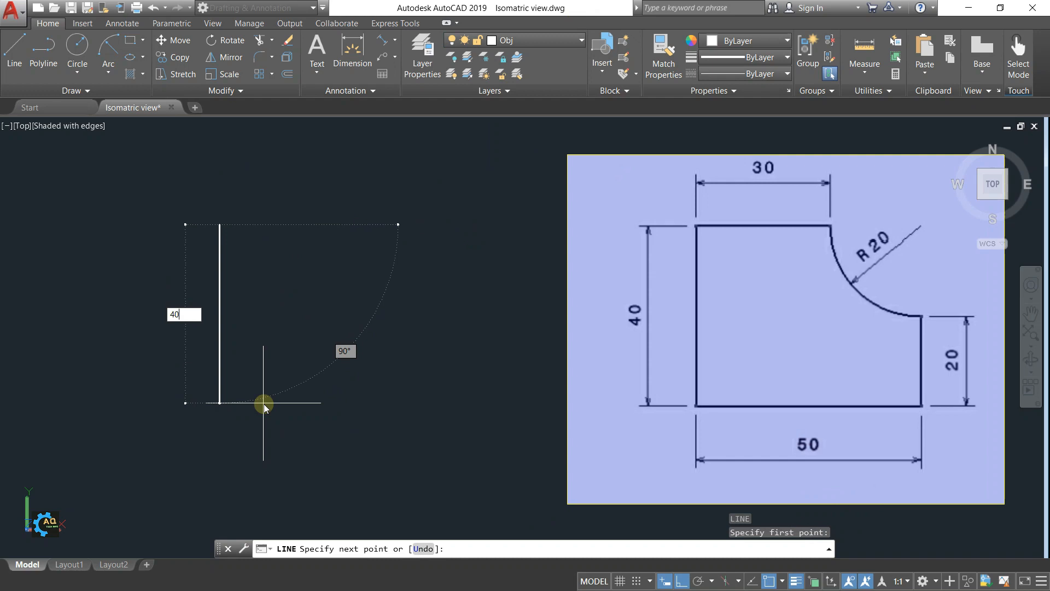
key("Return")
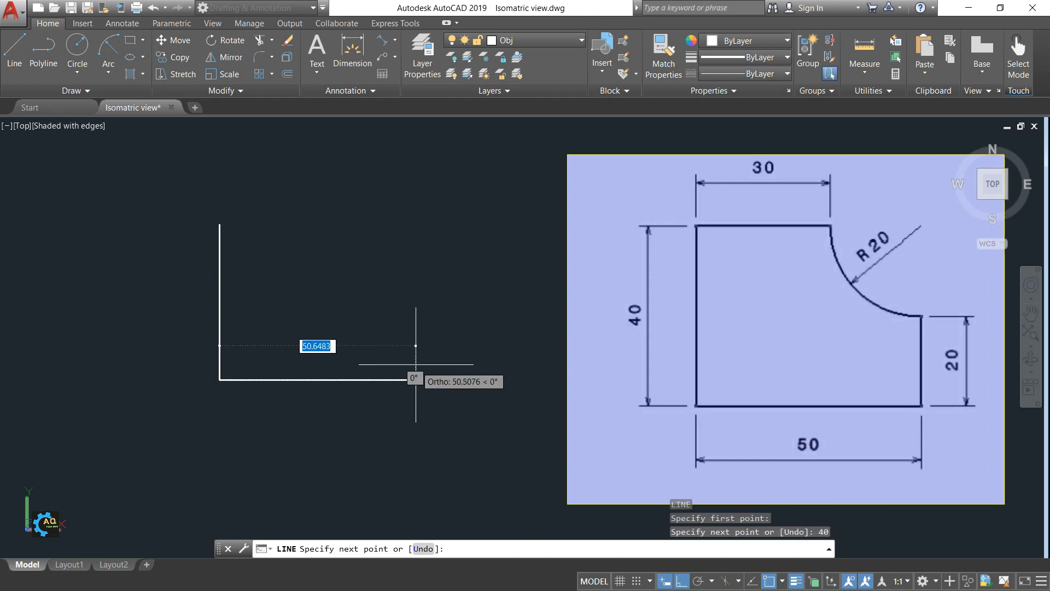
type("50")
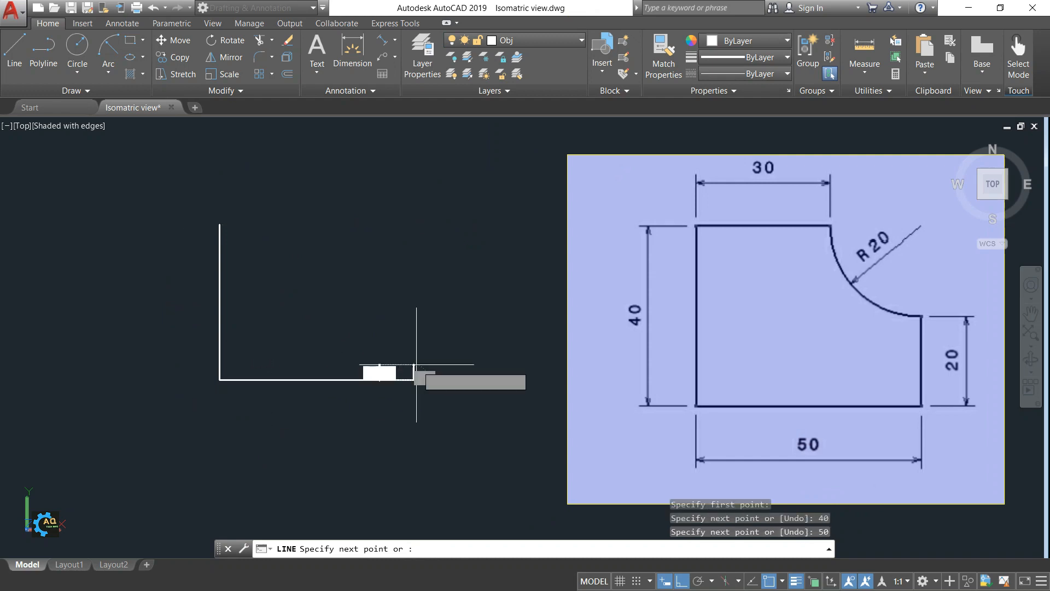
key("Return")
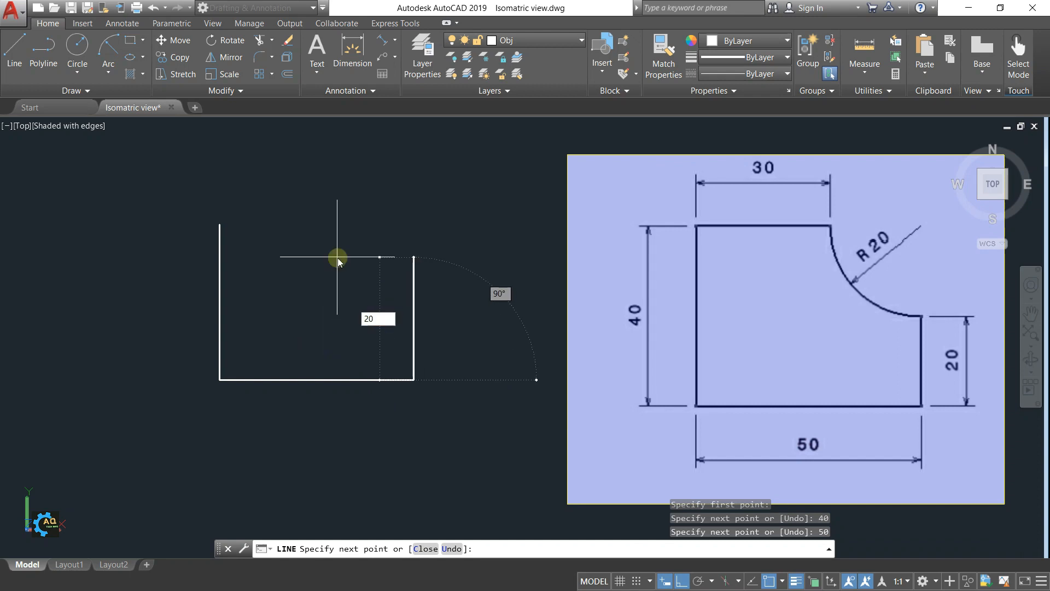
key("Return")
key("Escape")
- Draw a 30-unit horizontal line to the right from the upper end of the profile's left edge
key("Return")
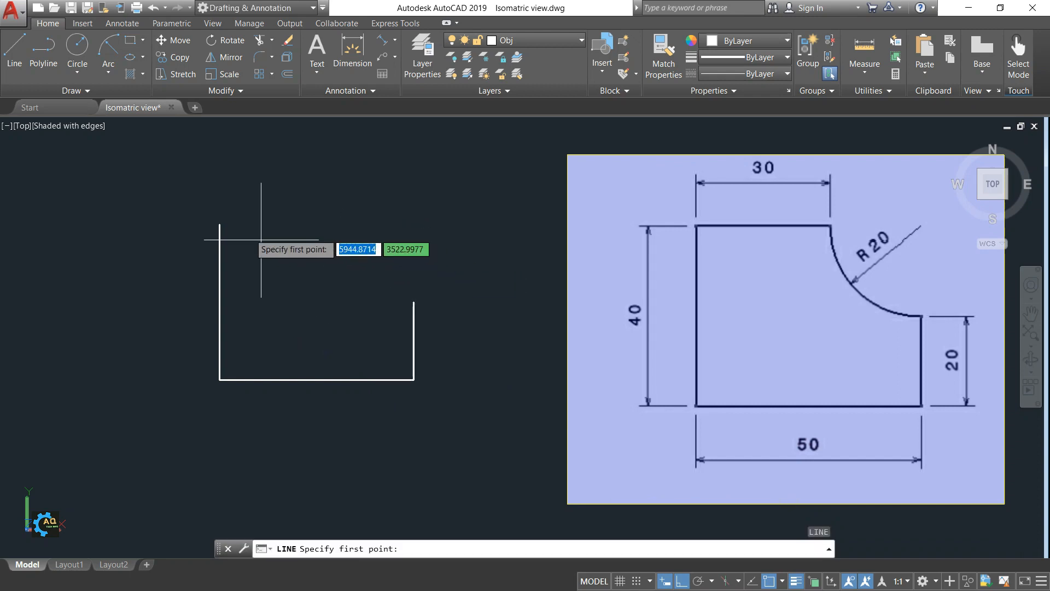
left_click(219, 224)
type("3")
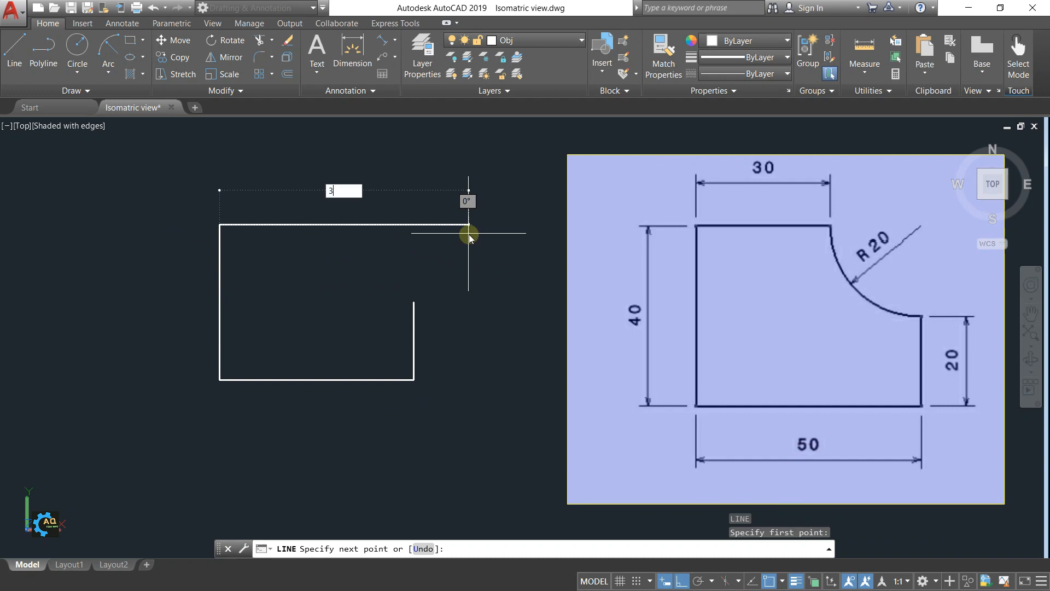
type("0")
key("Return")
key("Escape")
- Close the profile with a start-end-radius arc of radius 20 from the top edge's end to the right edge's upper end
left_click(108, 72)
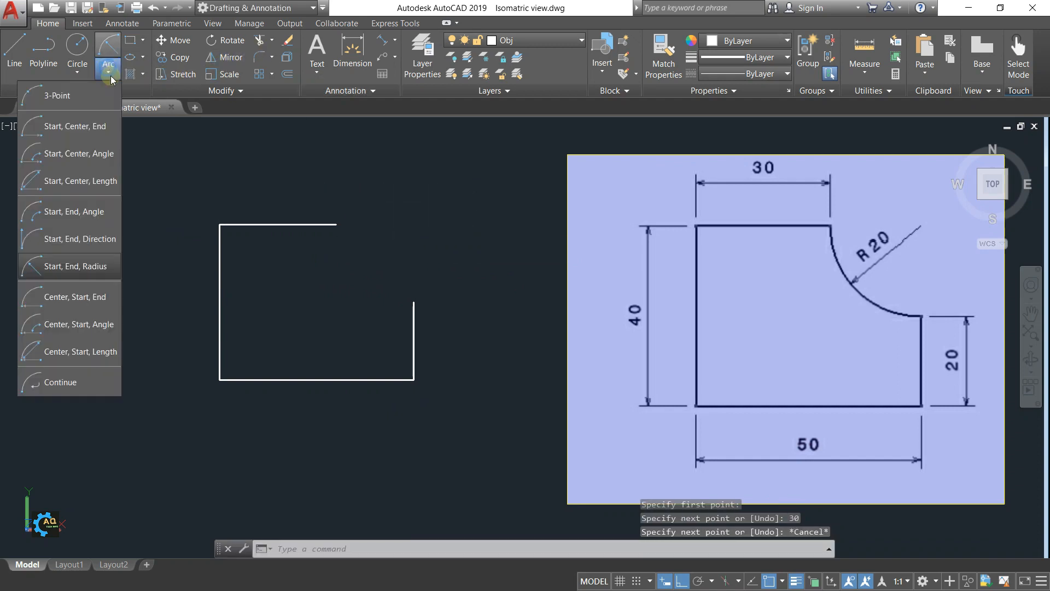
left_click(90, 265)
left_click(336, 225)
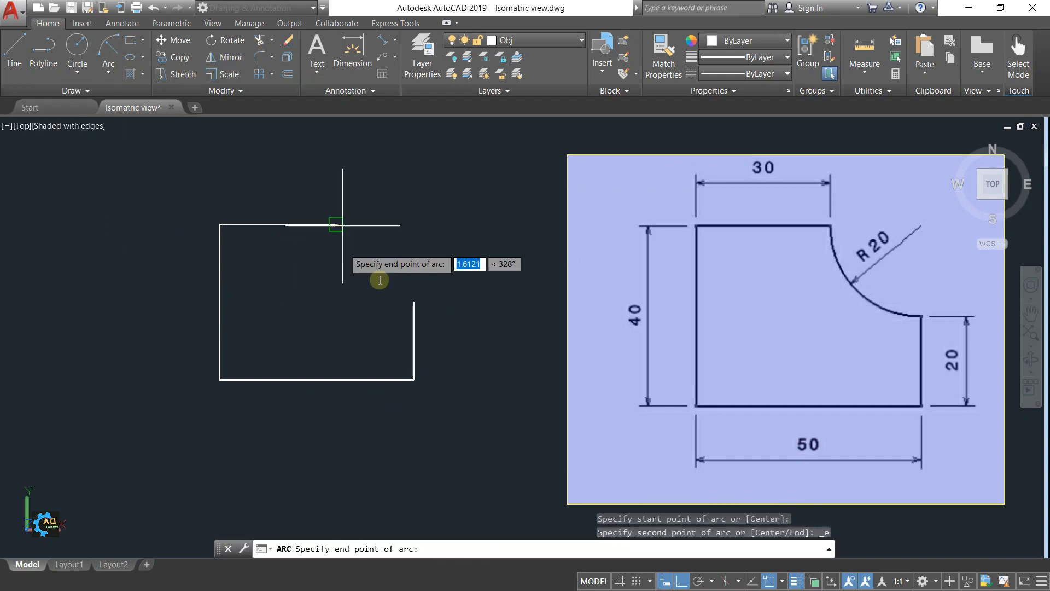
left_click(413, 302)
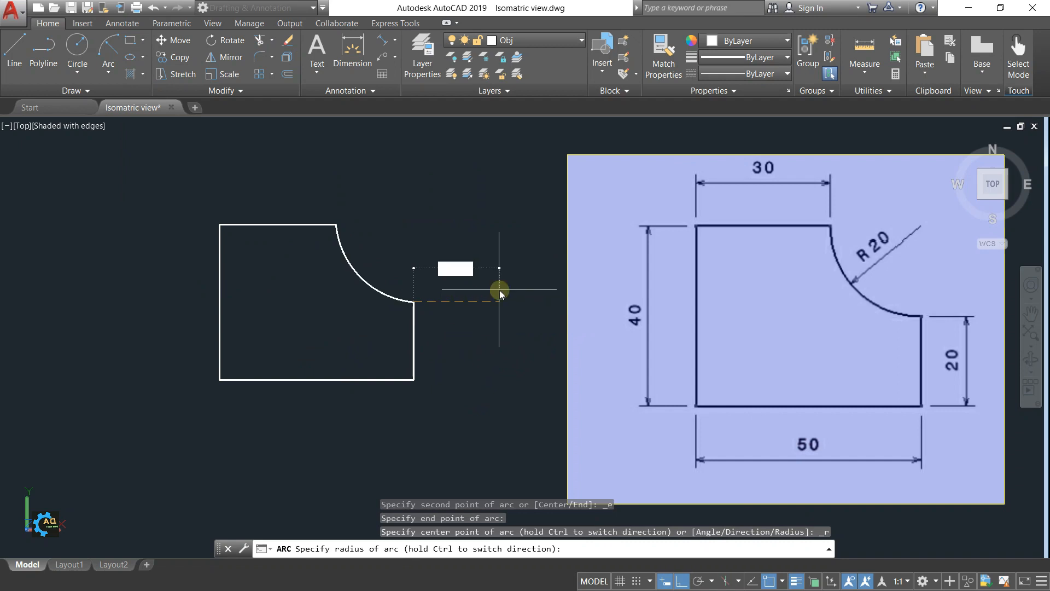
type("20")
key("Return")
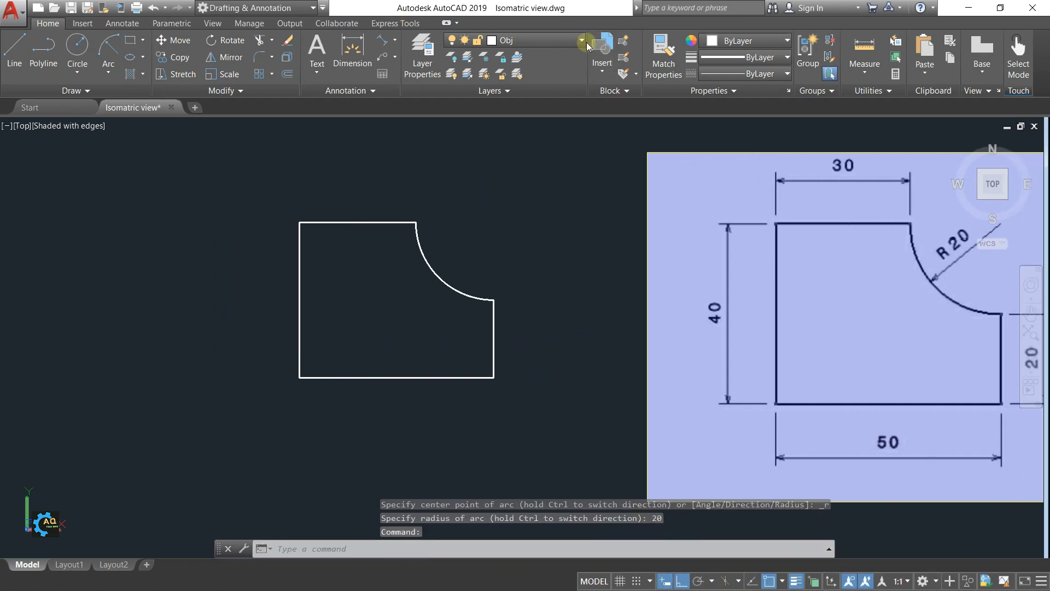
- Make the dimension layer current and add a linear dimension above the profile's top edge
left_click(570, 42)
left_click(524, 106)
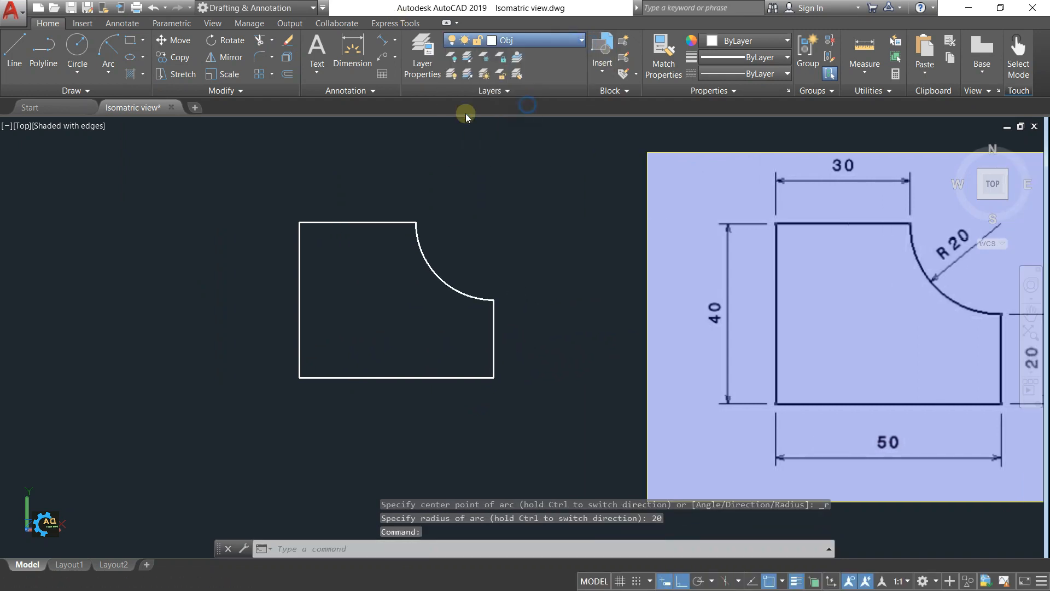
left_click(393, 45)
left_click(364, 67)
left_click(299, 222)
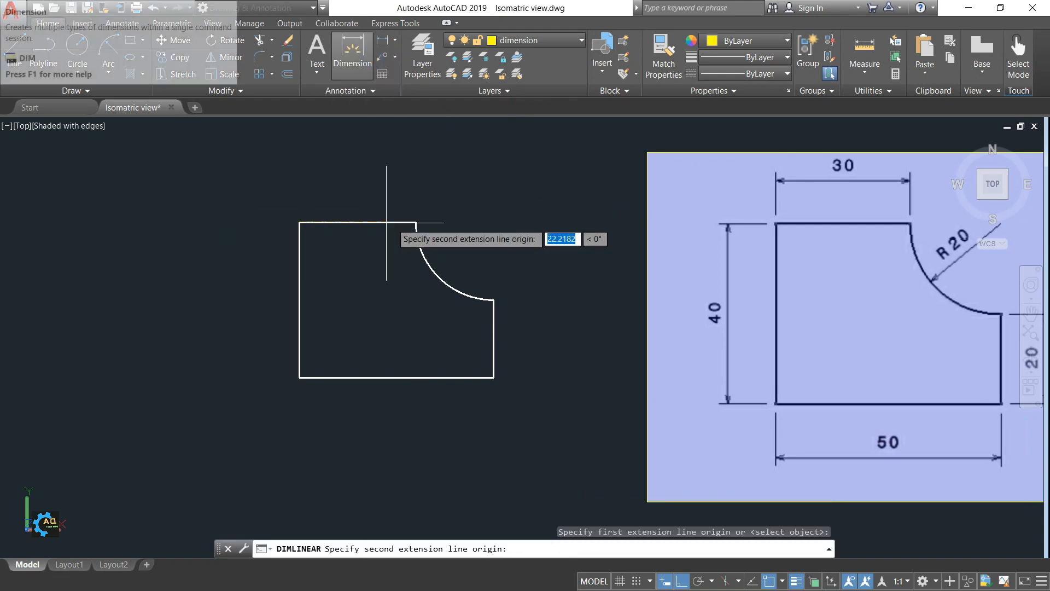
left_click(416, 222)
left_click(328, 154)
middle_click_drag(329, 138, 321, 144)
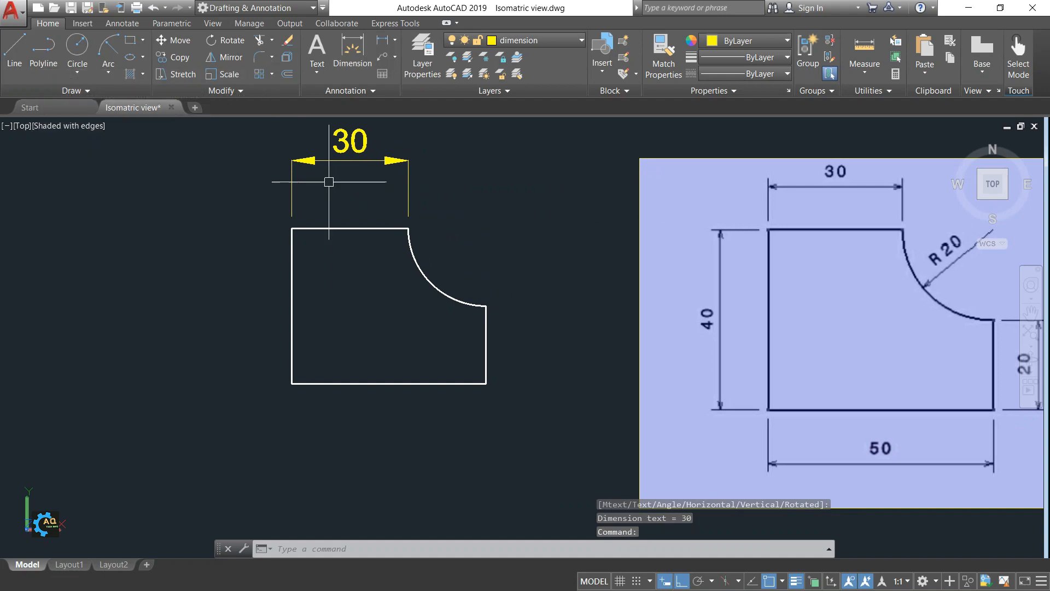
- Add a linear dimension to the left of the profile's left vertical edge
key("Return")
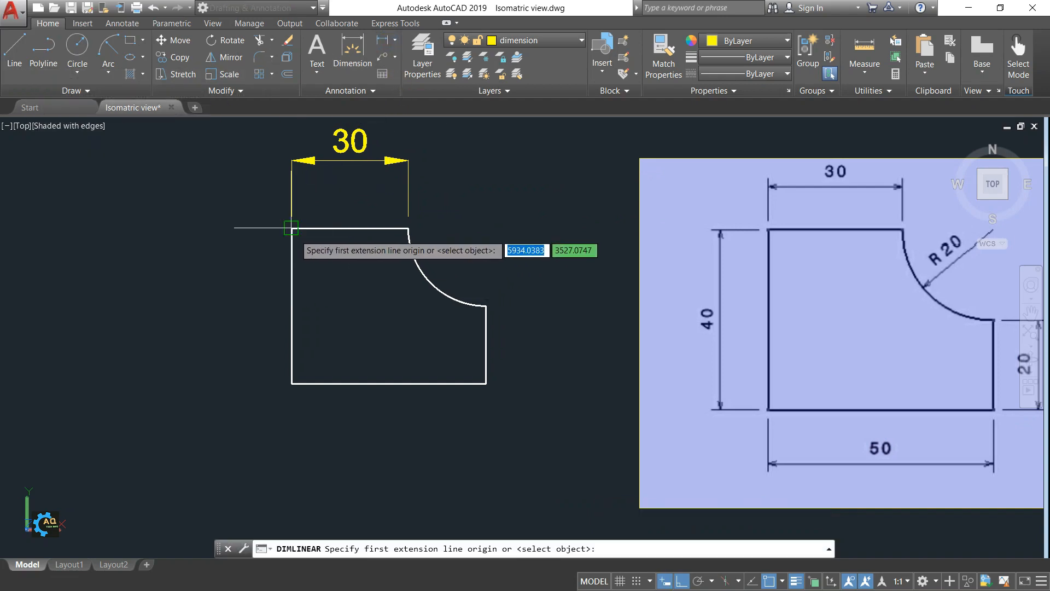
left_click(292, 228)
left_click(292, 384)
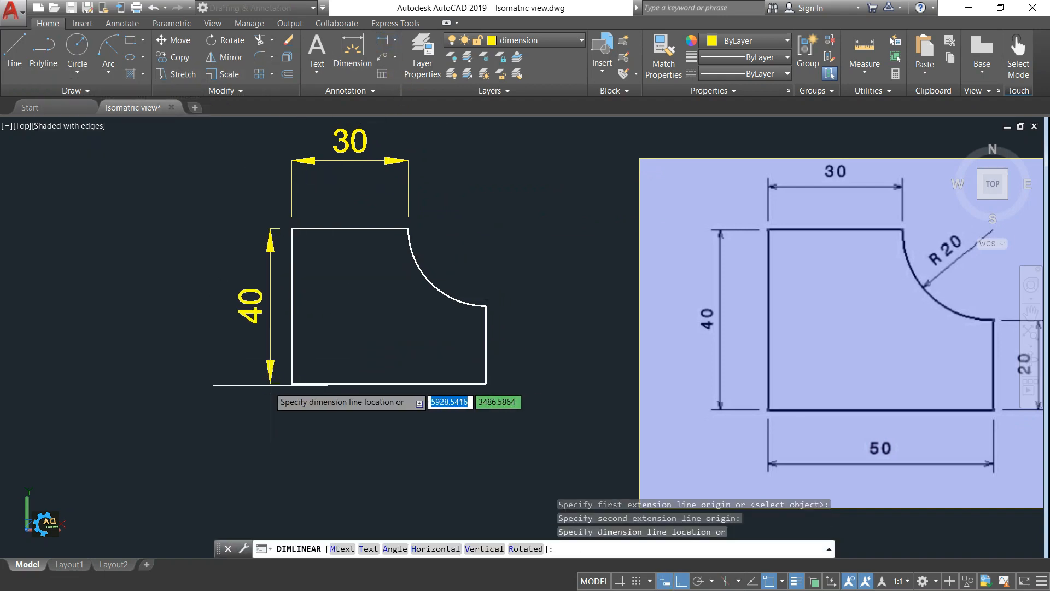
left_click(221, 307)
middle_click_drag(352, 328, 360, 293)
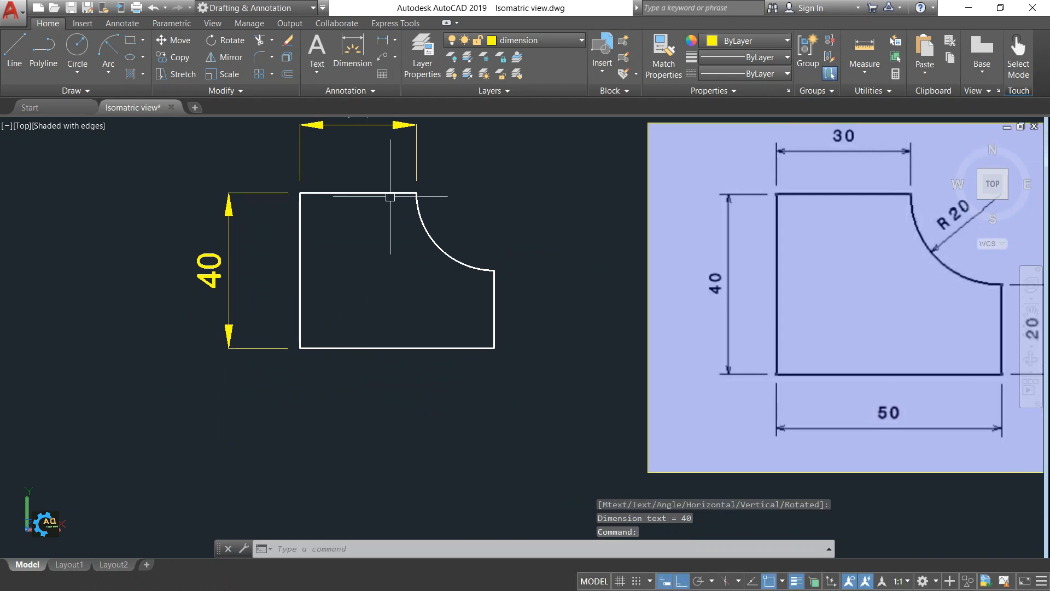
- Add a linear dimension below the profile's bottom edge
left_click(386, 40)
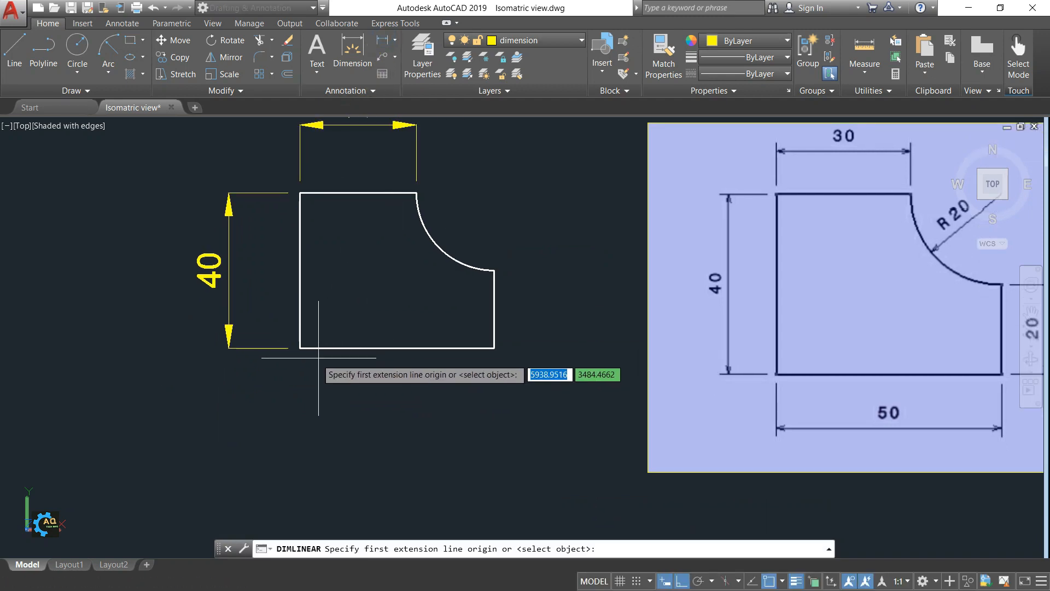
left_click(300, 348)
left_click(495, 348)
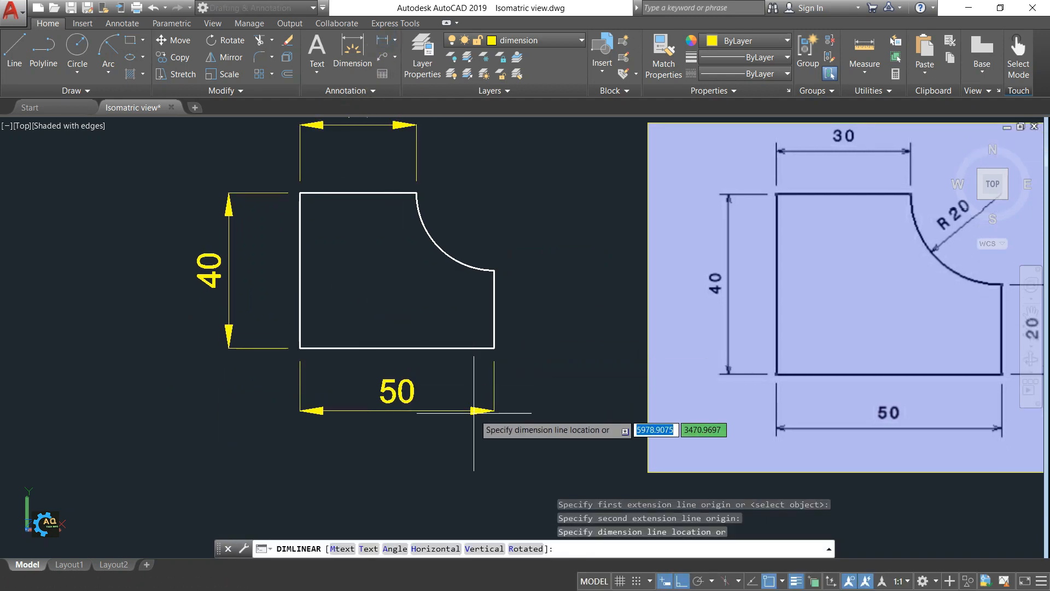
left_click(479, 430)
middle_click_drag(479, 430, 458, 470)
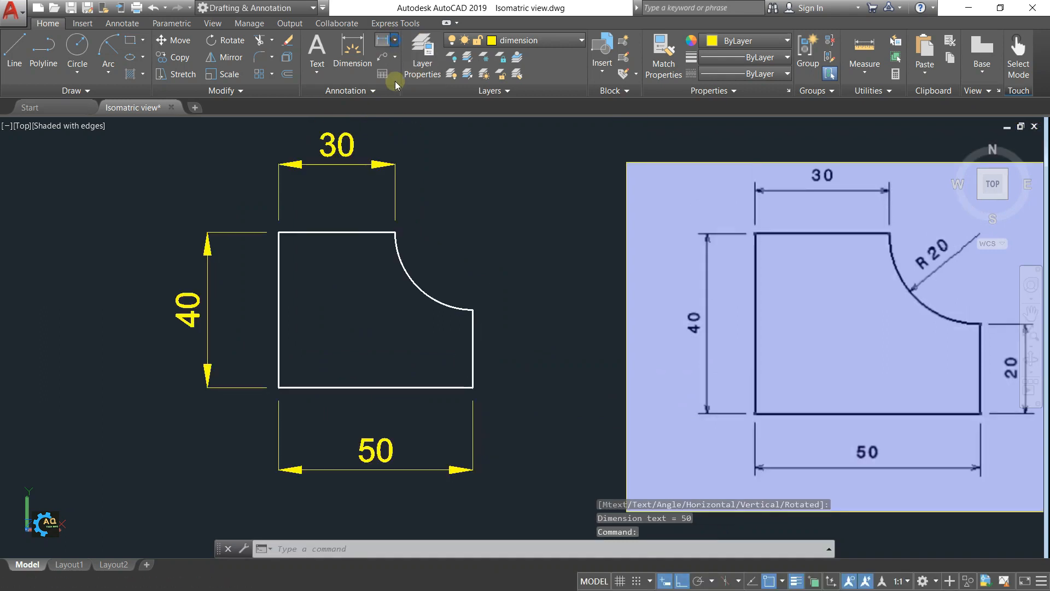
- Add a radius dimension to the profile's concave arc
left_click(395, 40)
left_click(370, 174)
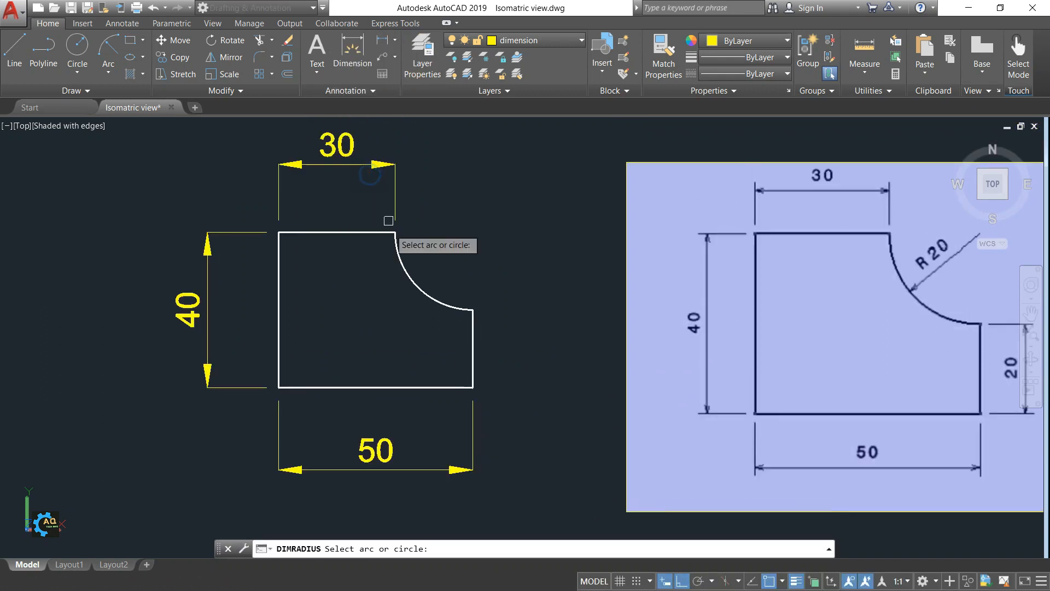
left_click(414, 284)
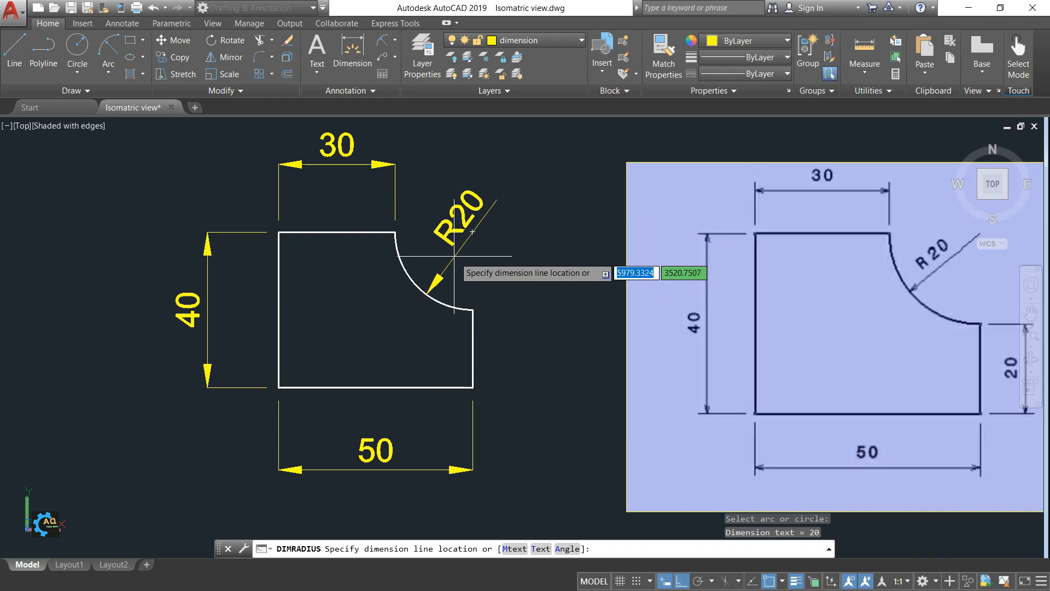
left_click(475, 230)
key("Escape")
scroll(475, 230, "down", 3)
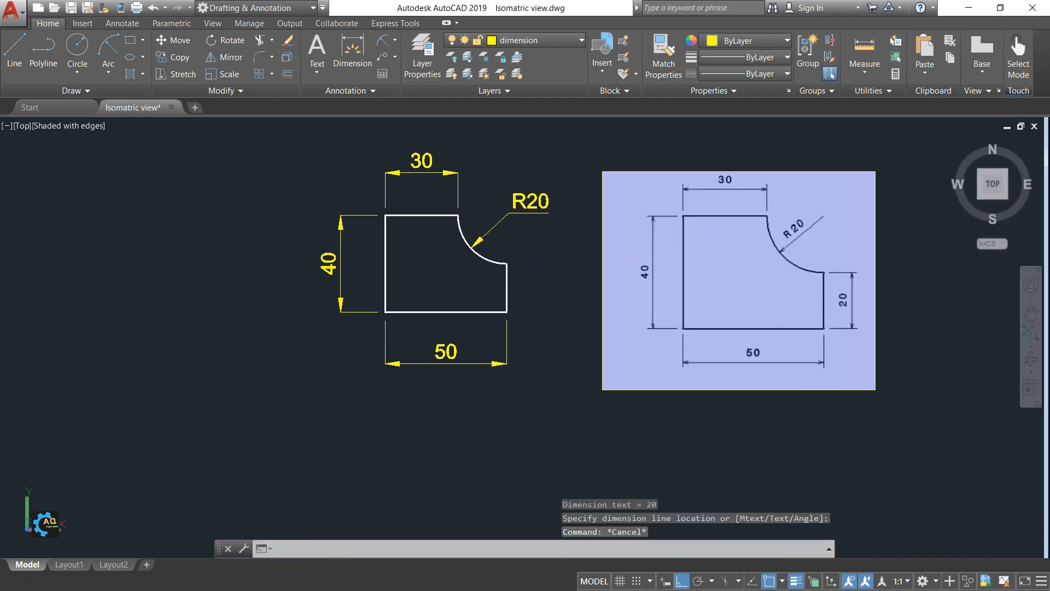
- Set the SNAPSTYL variable to 1 to switch to isometric snap
middle_click_drag(502, 263, 552, 277)
middle_click_drag(405, 268, 538, 267)
middle_click_drag(338, 263, 417, 268)
type("s")
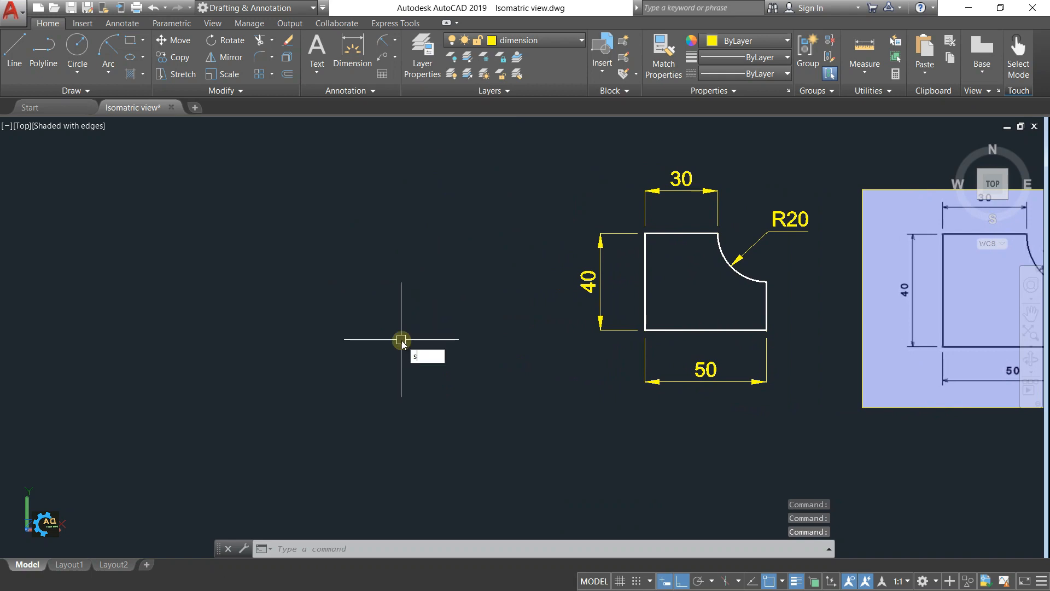
type("na")
left_click(446, 377)
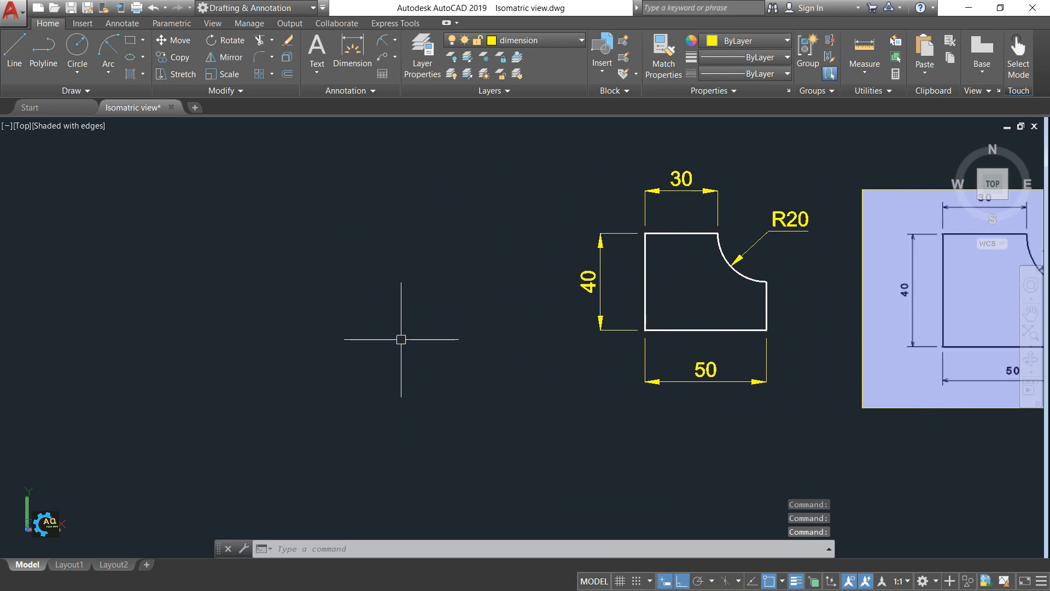
type("1")
key("Return")
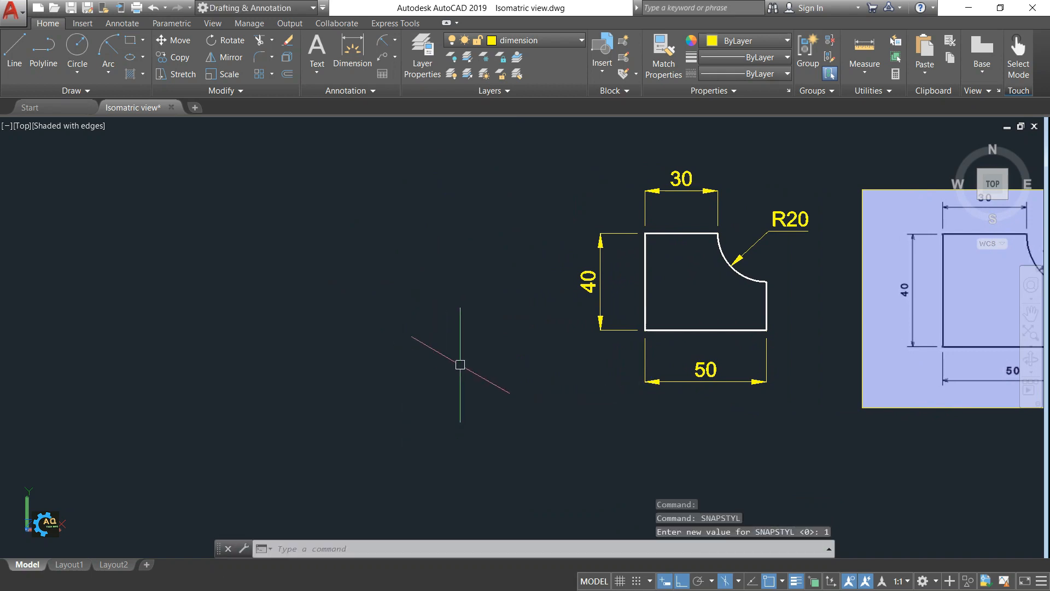
middle_click_drag(429, 350, 483, 336)
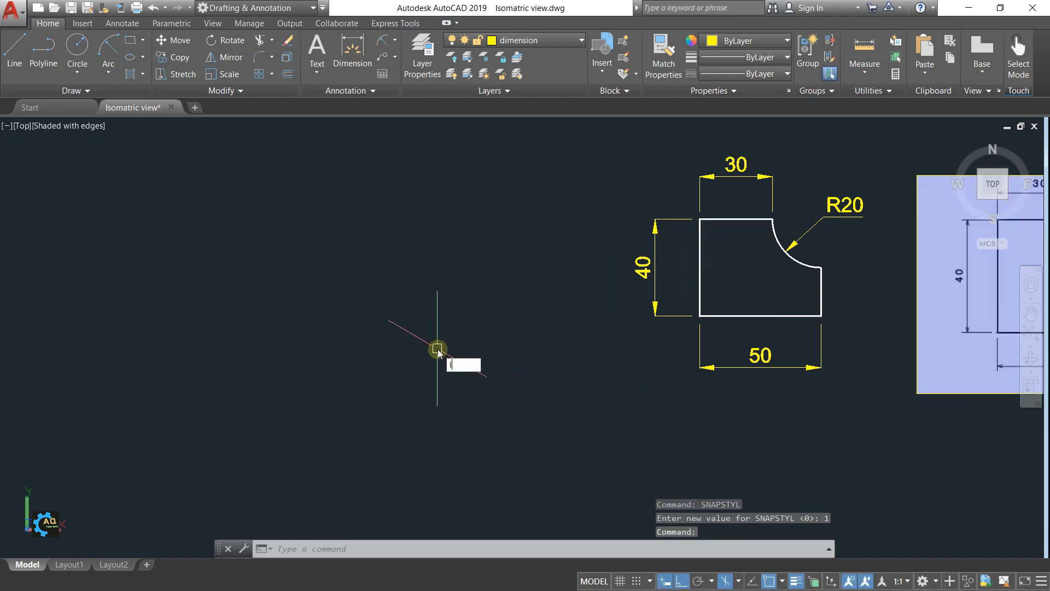
type("l")
key("Return")
key("Escape")
- On the Obj layer, draw a 50-unit line at 30° in the top isoplane, in the empty area left of the dimensioned profile
left_click(520, 40)
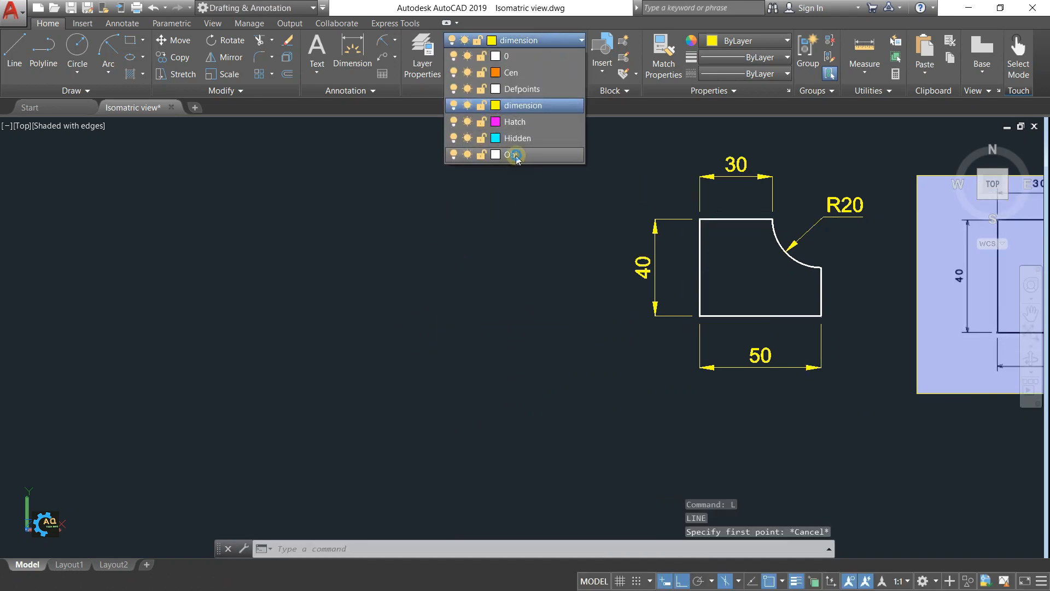
left_click(514, 155)
type("l")
key("Return")
left_click(329, 348)
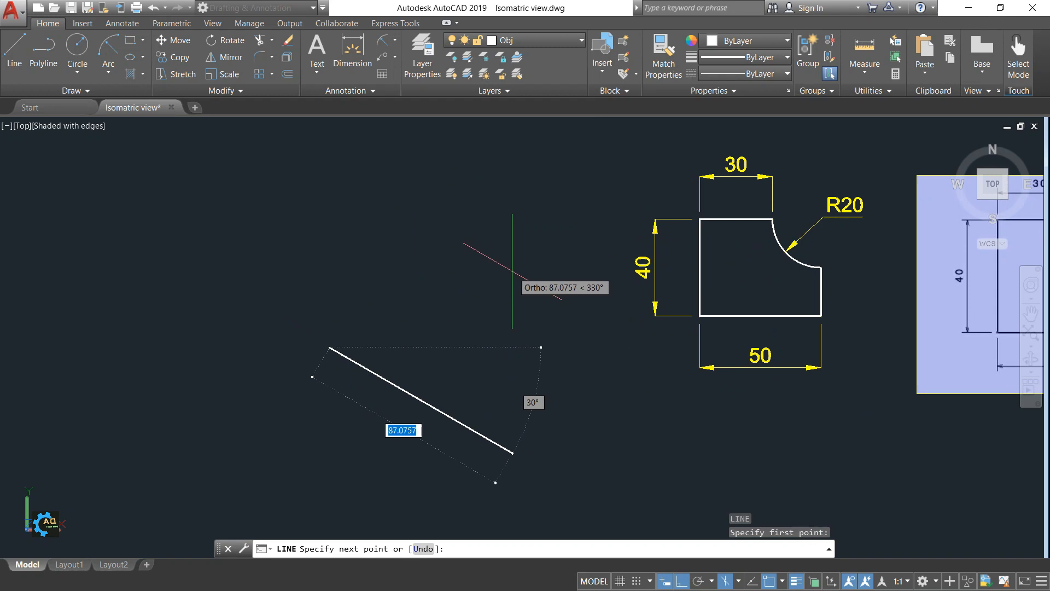
key("F5")
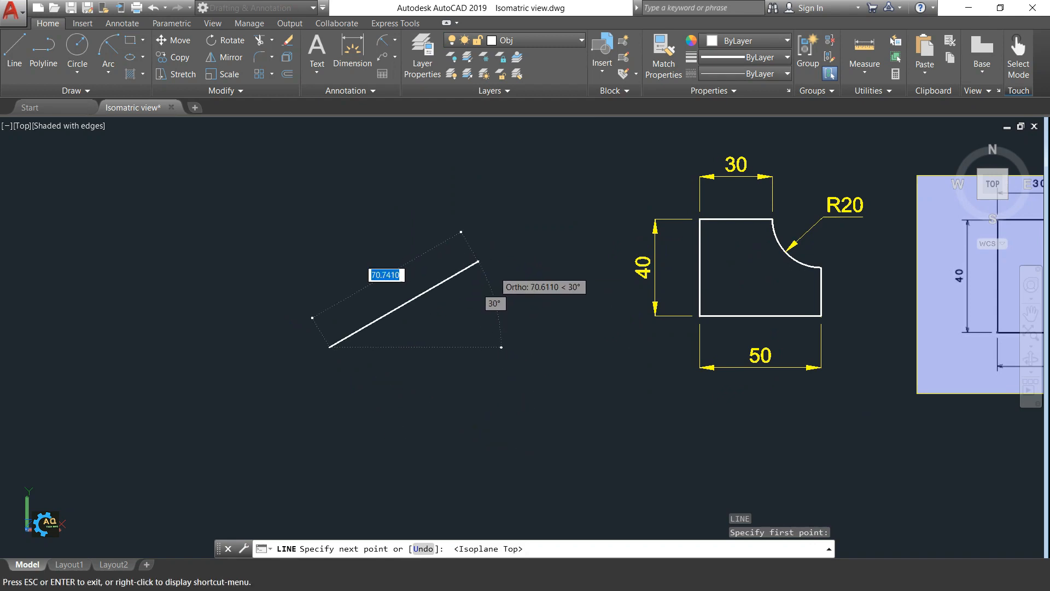
middle_click_drag(494, 271, 500, 295)
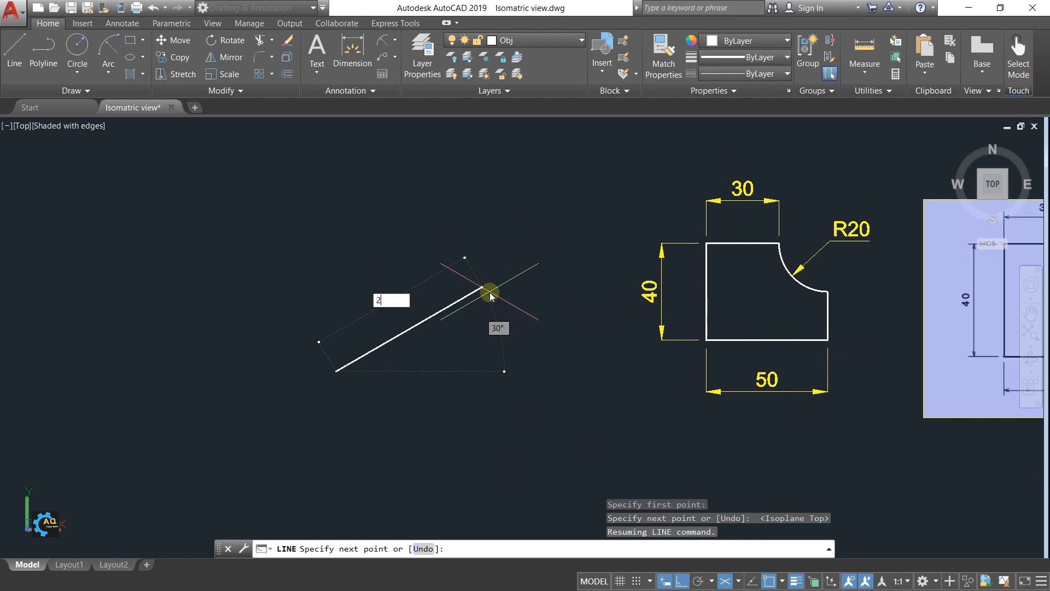
key("Return")
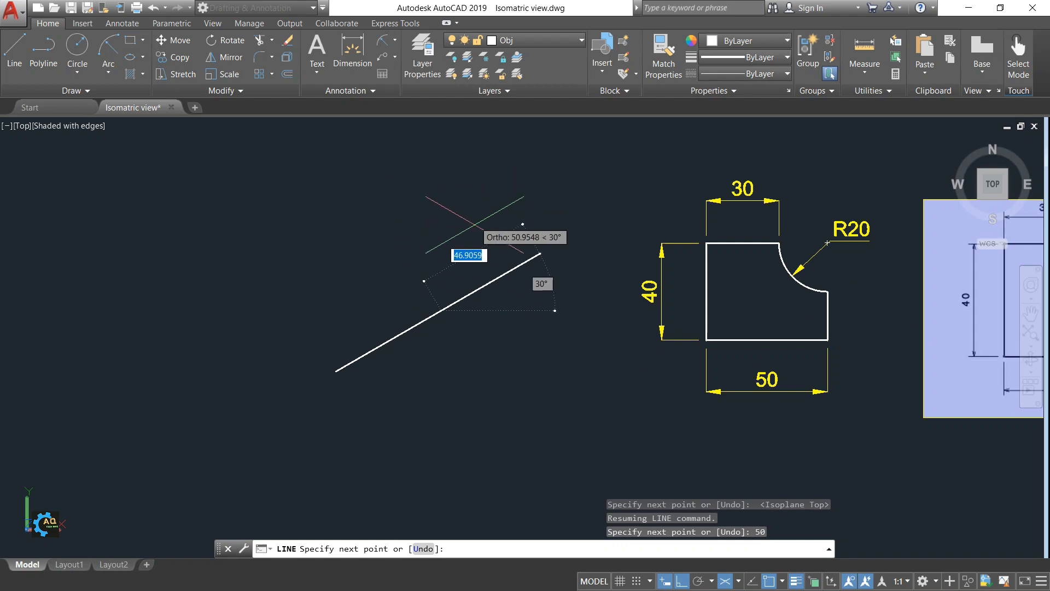
- Switch to the right isoplane, continue with a 20-unit vertical line upward, and end the line
key("F5")
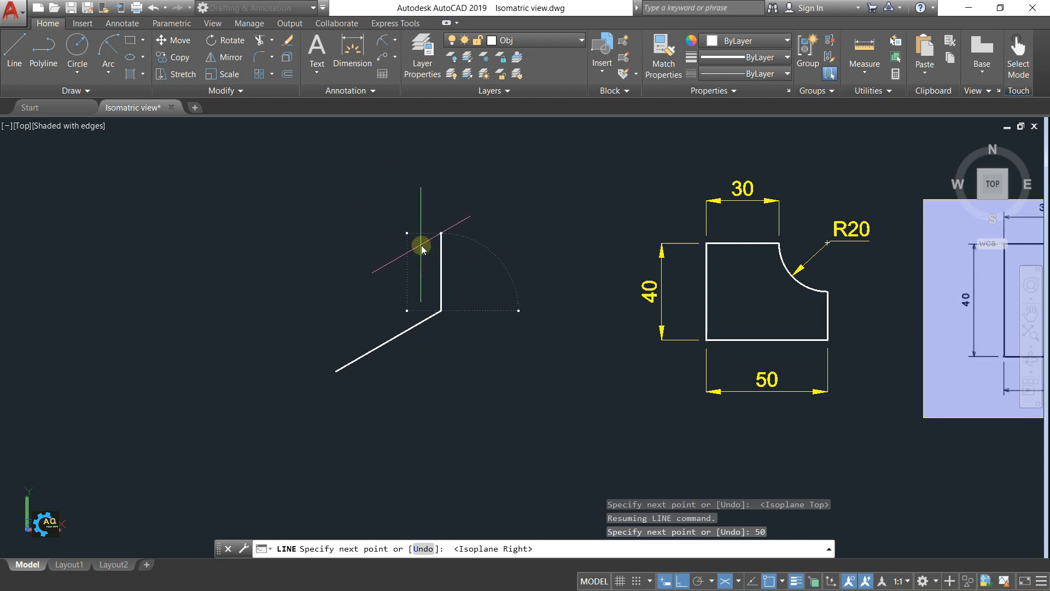
key("Return")
key("Escape")
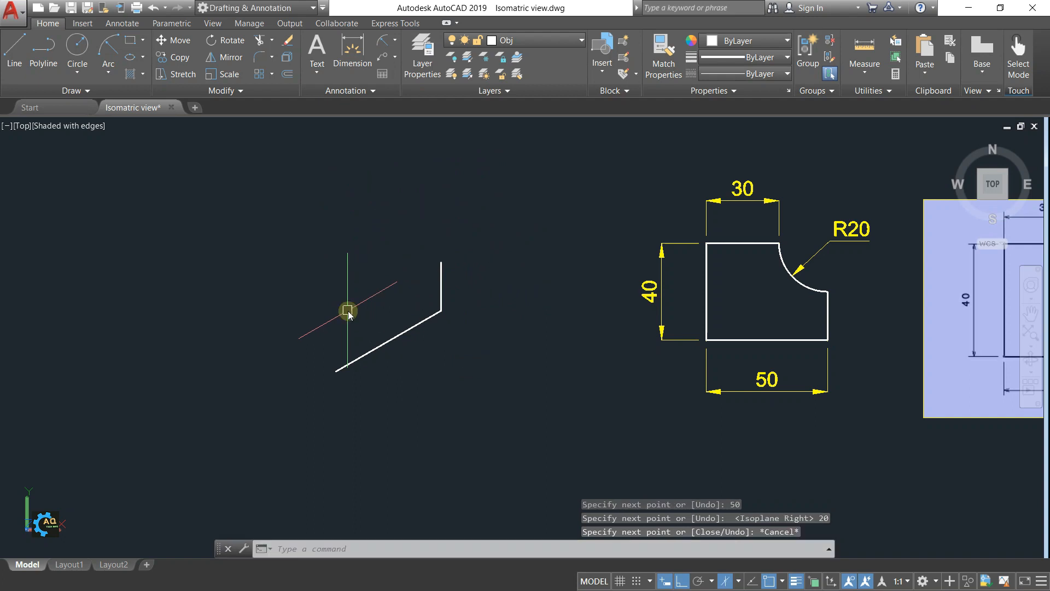
- From the 50-unit line's lower end, draw a 40-unit vertical line upward and a 30-unit line at 30°
key("Return")
left_click(336, 369)
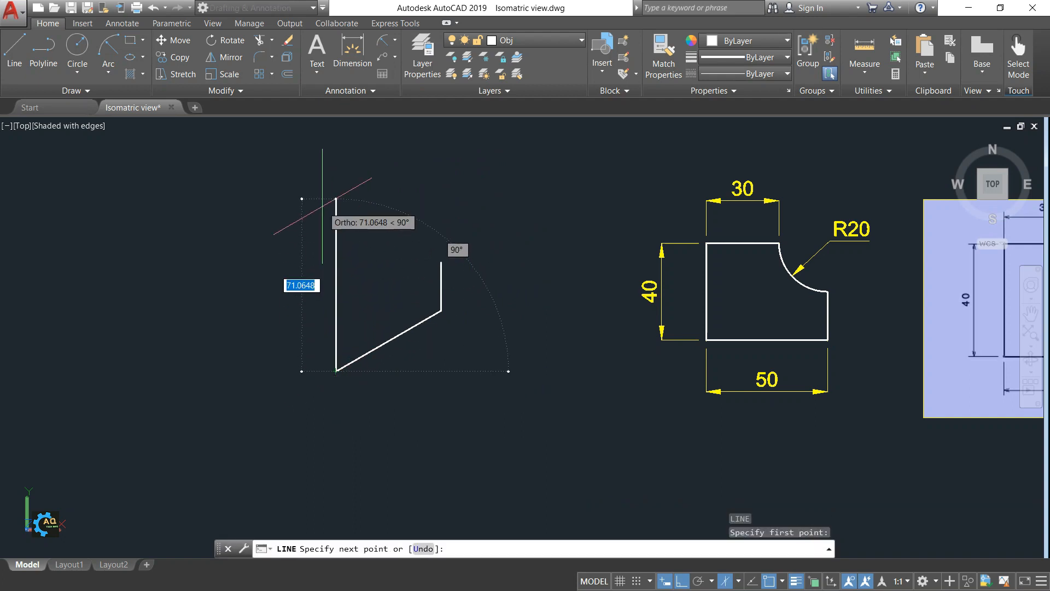
key("Return")
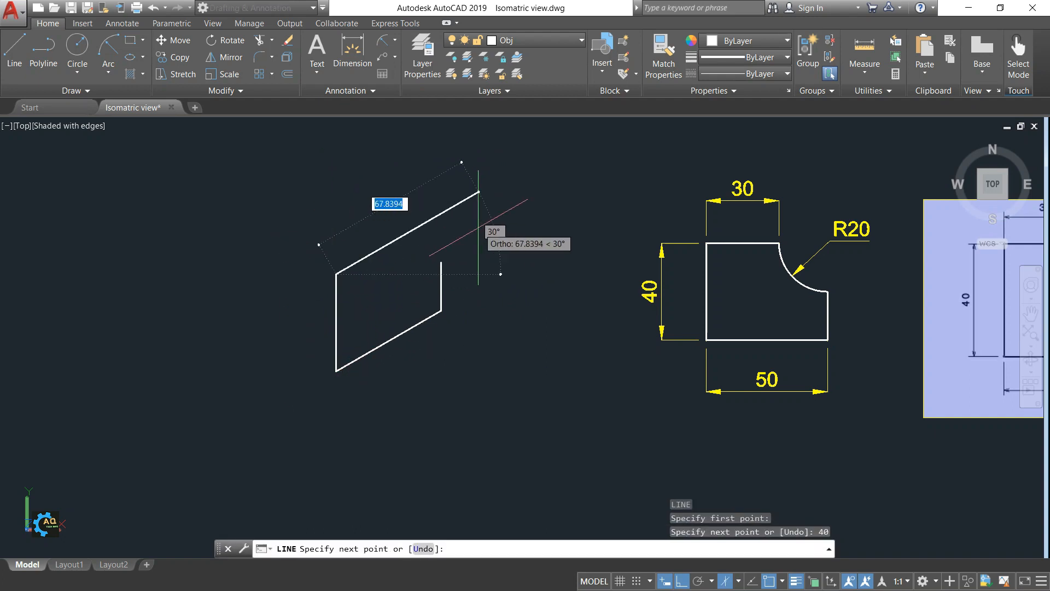
type("30")
key("Return")
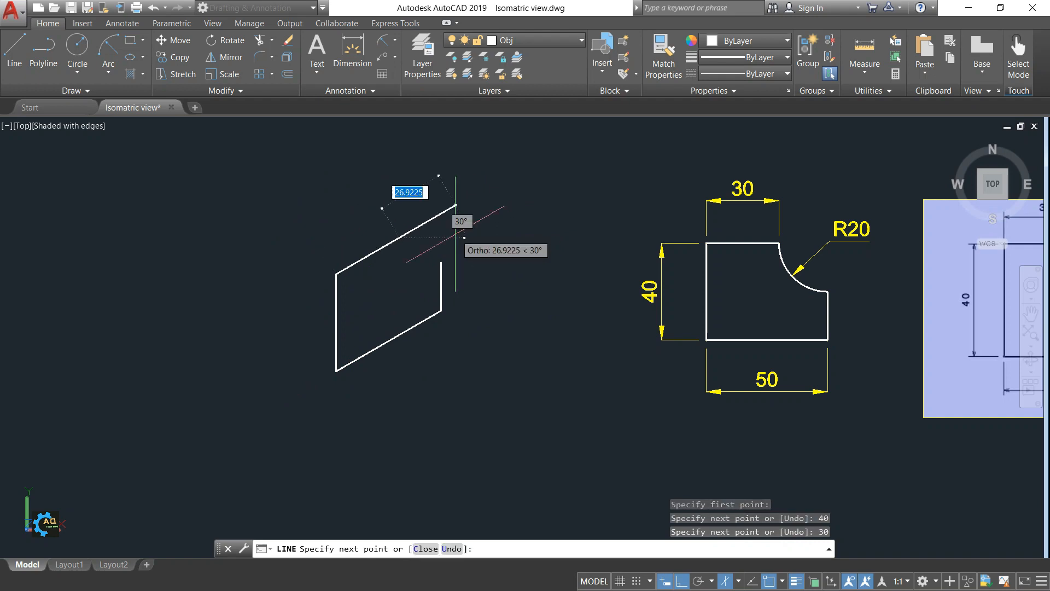
key("Escape")
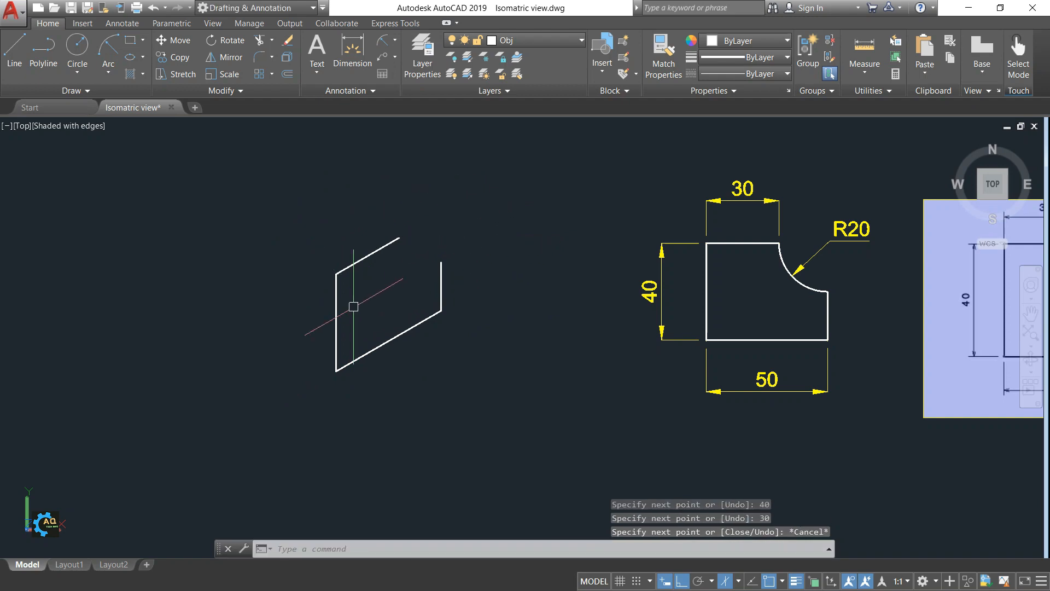
- Close the isometric profile with a start-end-radius arc of radius 20 between the two open line ends
left_click(115, 70)
left_click(104, 265)
left_click(399, 239)
left_click(441, 262)
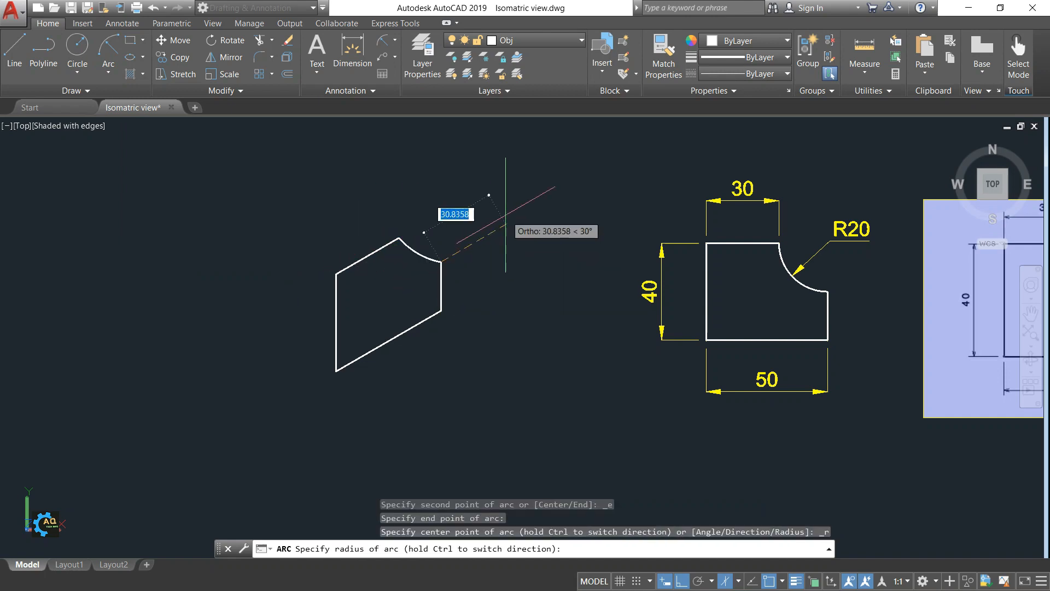
type("20")
key("Return")
- Copy the whole isometric profile 30 units up and back along the left isoplane, using its lowest corner as the base point
middle_click_drag(452, 289, 584, 293)
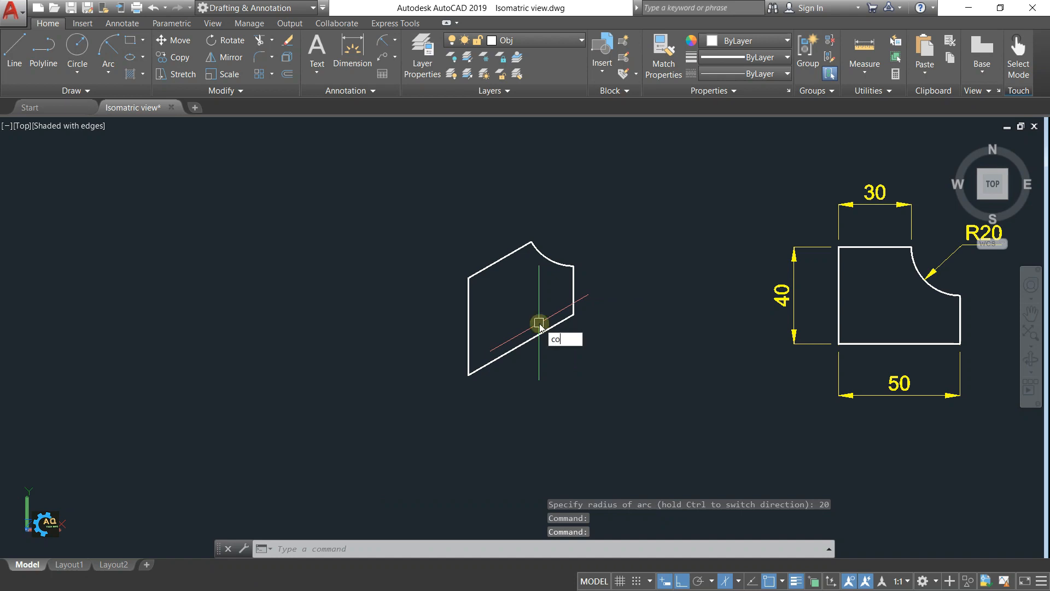
key("Return")
left_click(635, 199)
left_click(399, 454)
key("Return")
left_click(468, 376)
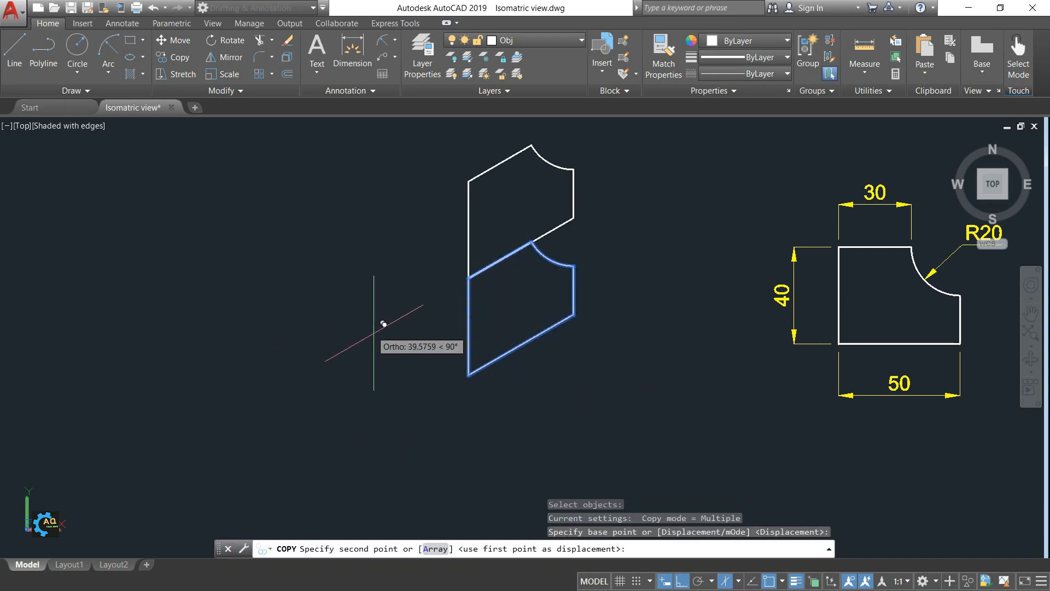
key("F5")
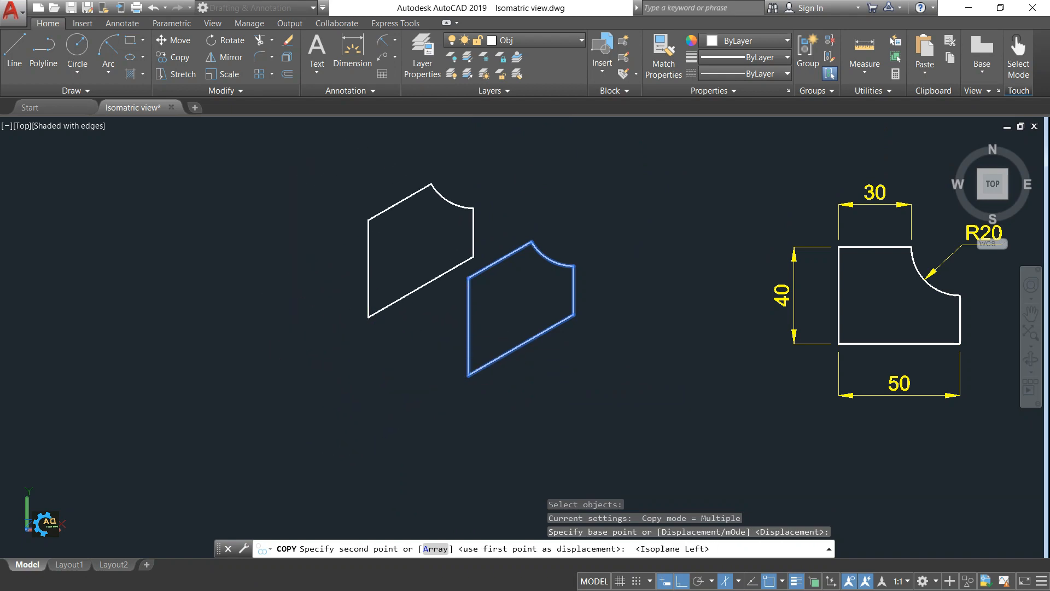
key("Return")
key("Escape")
- Try to connect the front profile's lowest corner to the matching corner of the copied profile with a line
middle_click_drag(556, 378, 529, 369)
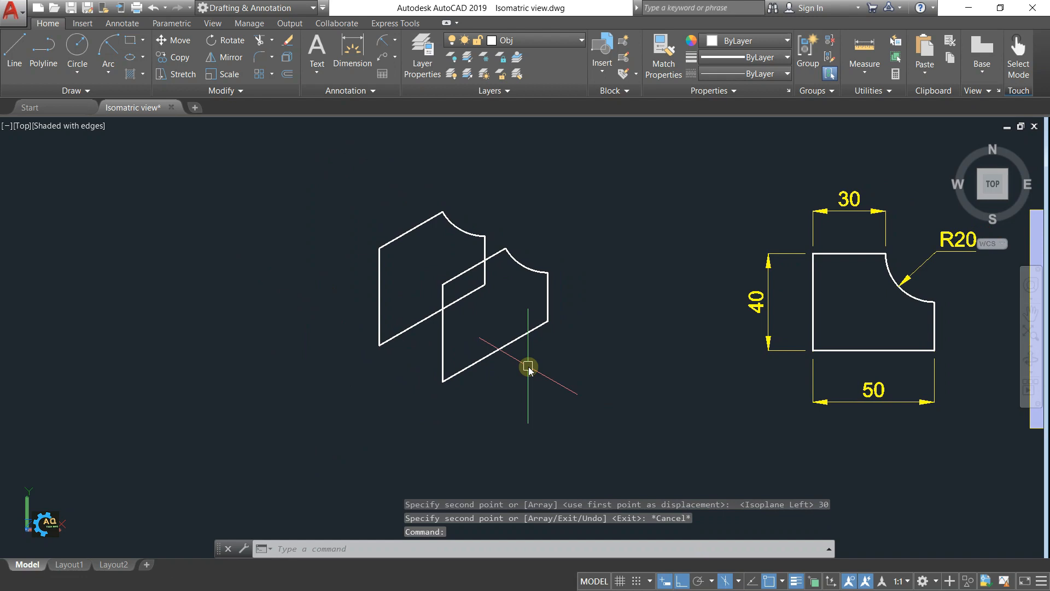
type("l")
key("Return")
left_click(442, 381)
left_click(379, 345)
key("Return")
- Draw lines joining the two upper corners of the front profile to the matching corners of the rear profile
key("Return")
left_click(443, 285)
left_click(379, 248)
key("Return")
key("Return")
left_click(505, 248)
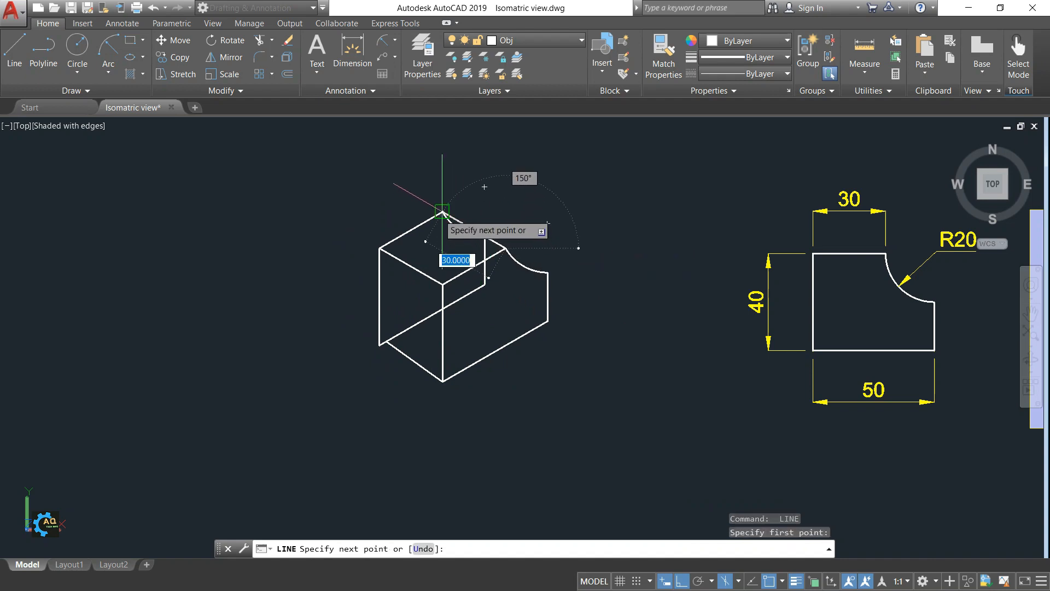
left_click(442, 211)
key("Return")
- Trim the hidden parts of the rear profile's short vertical edge and its bottom edge
middle_click_drag(480, 254, 464, 260)
type("tr")
key("Return")
key("Return")
left_click(469, 254)
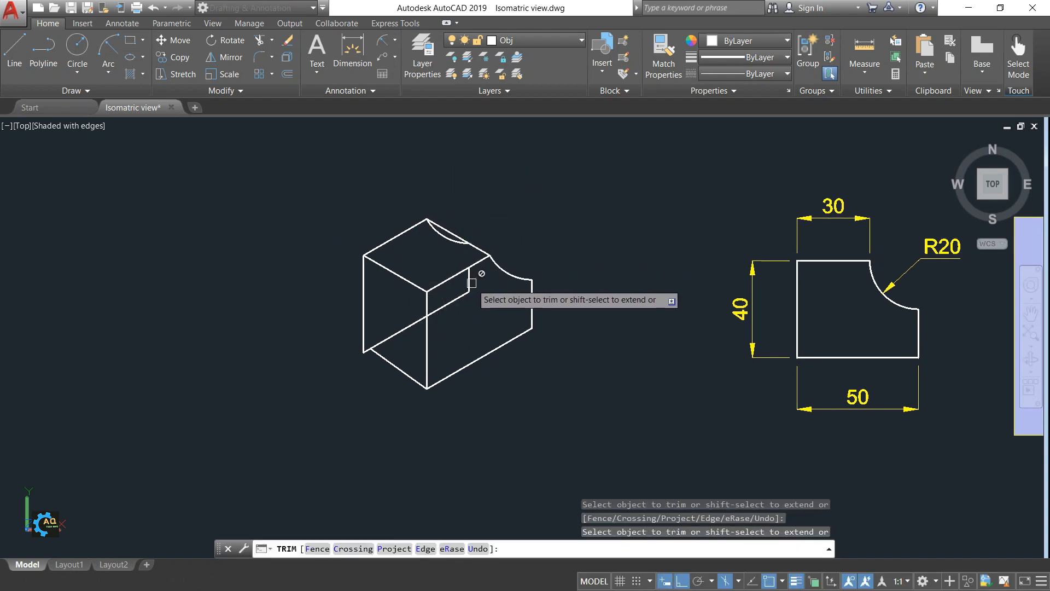
left_click(447, 306)
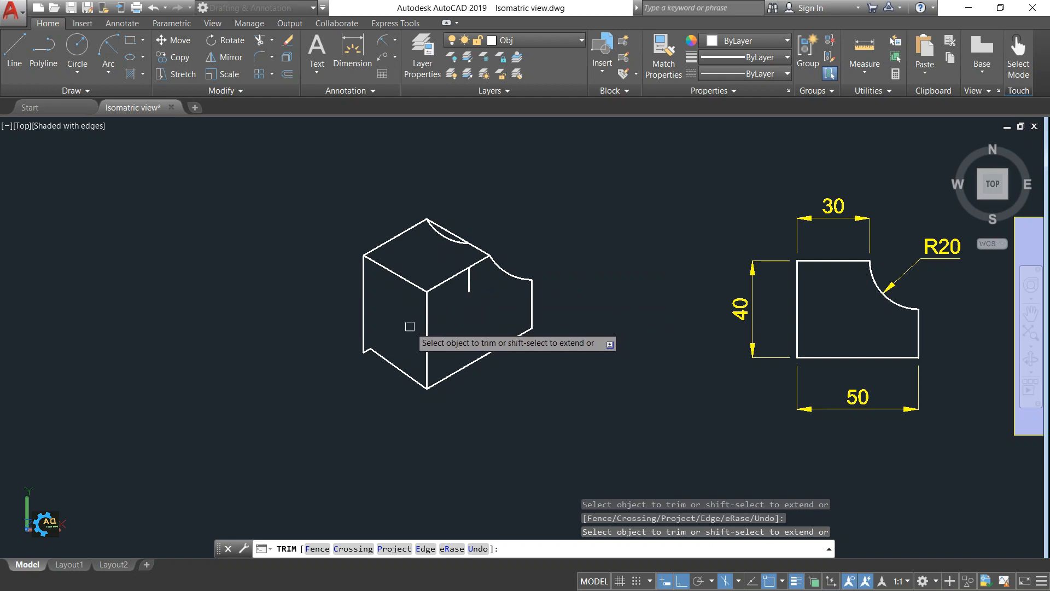
left_click(410, 326)
key("Escape")
- Inspect the misaligned bottom connecting line, and undo the trims and all the connecting lines between the two profiles
scroll(381, 357, "up", 2)
scroll(313, 380, "up", 3)
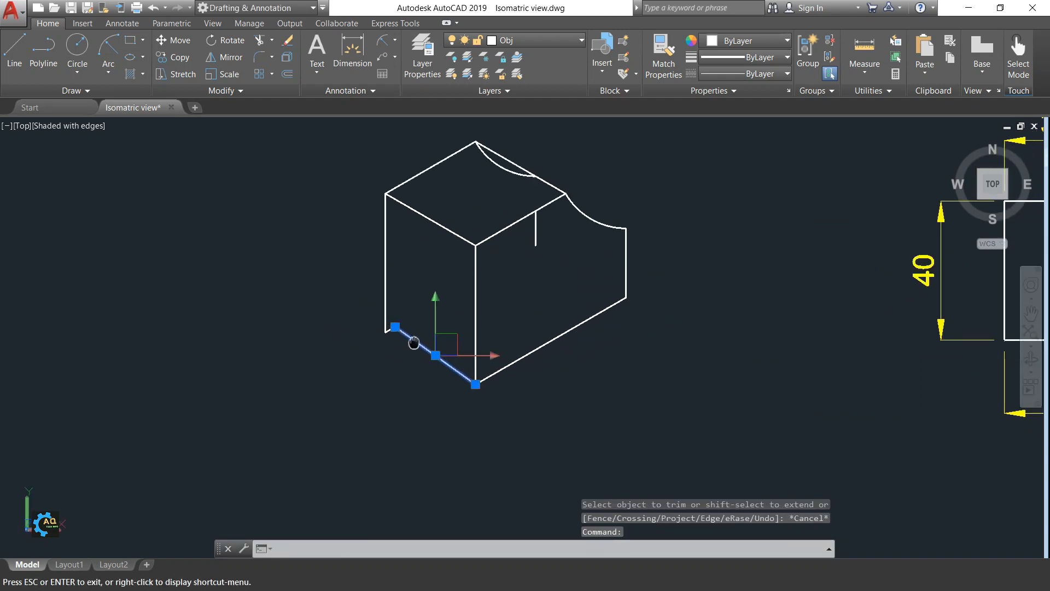
scroll(452, 317, "down", 4)
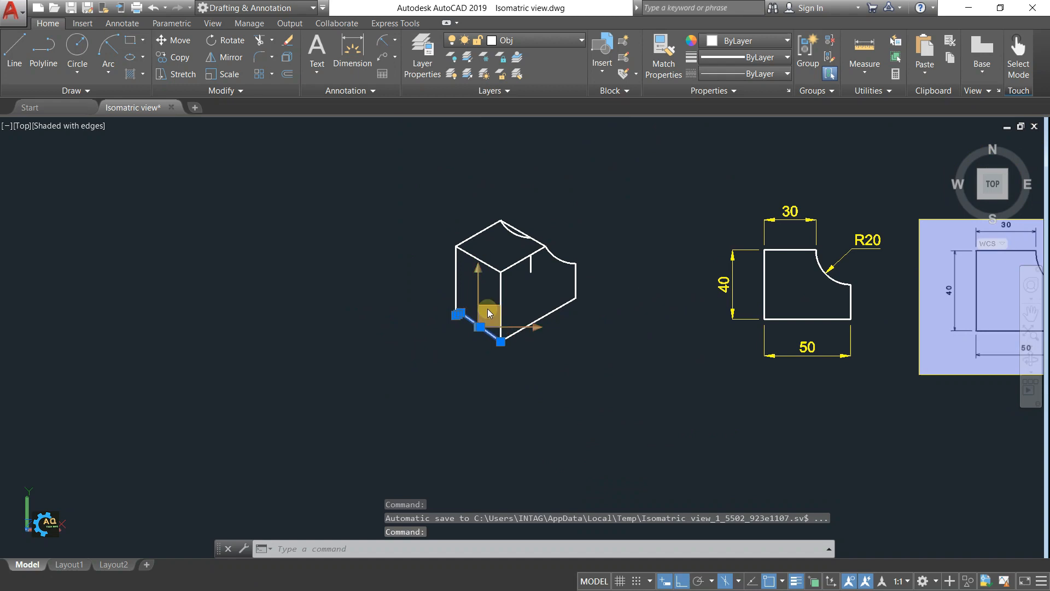
scroll(488, 308, "up", 4)
key("Escape")
mouse_move(464, 284)
middle_mouse_down()
mouse_move(452, 300)
mouse_move(482, 291)
middle_mouse_up()
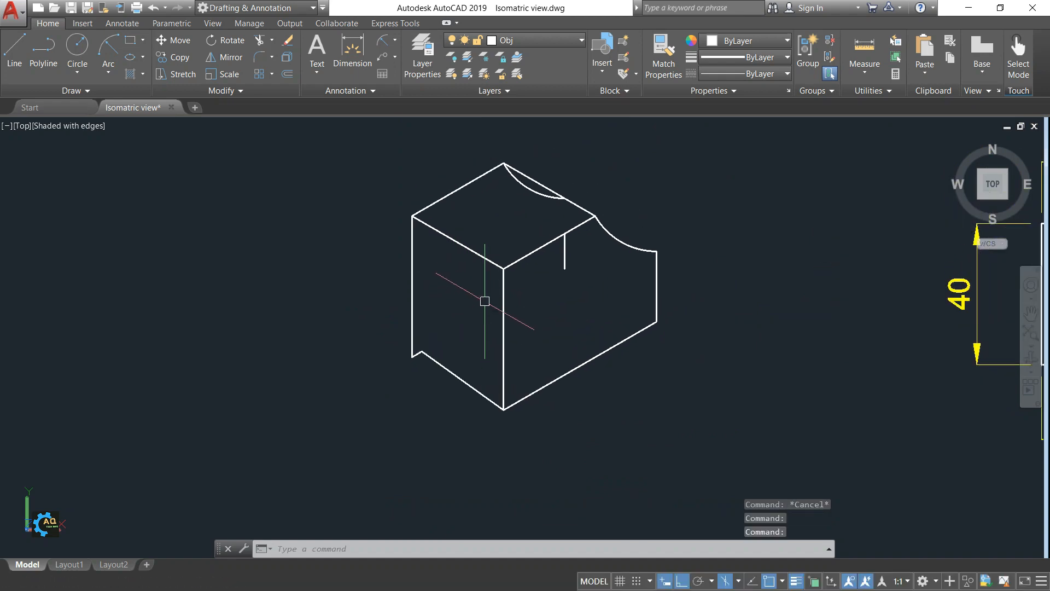
key("ctrl+z")
key("ctrl+z")
key("ctrl+z")
key("ctrl+z")
key("ctrl+z")
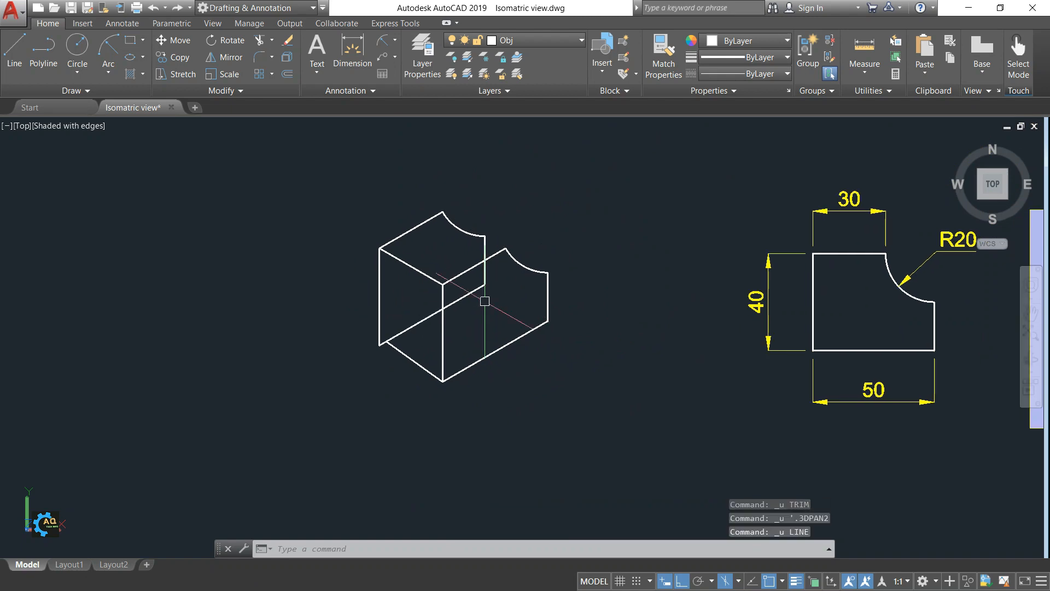
key("ctrl+z")
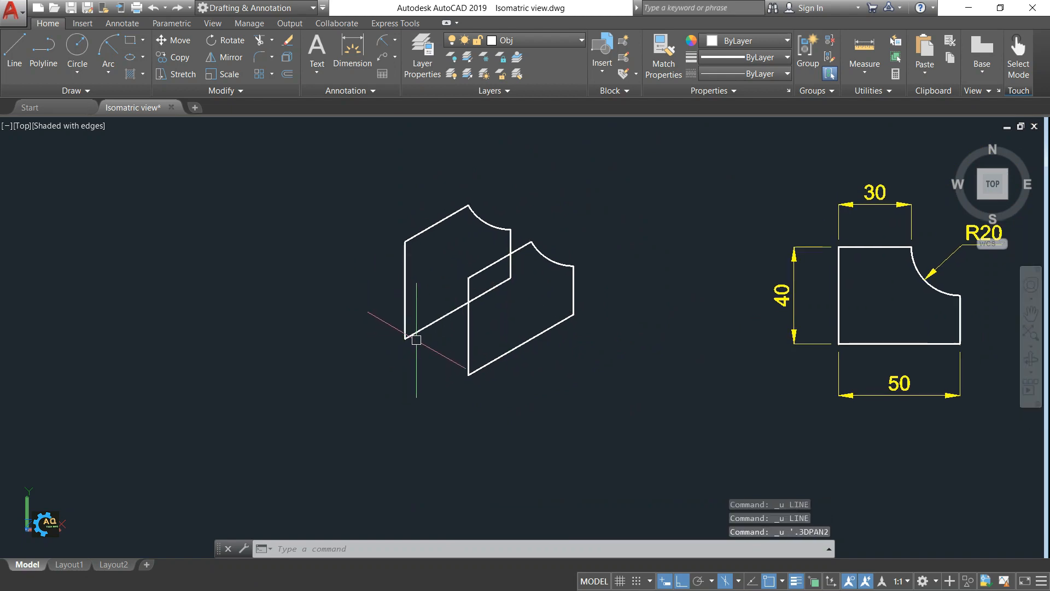
- Draw a line from the front profile's lowest corner exactly to the endpoint of the rear profile's matching corner
middle_click_drag(431, 331, 451, 326)
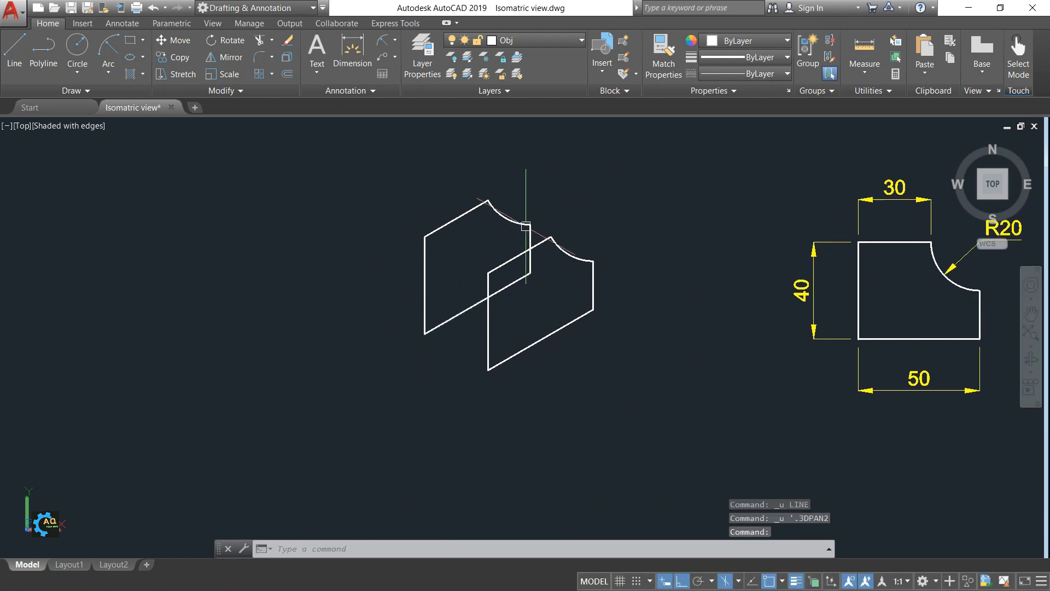
key("Return")
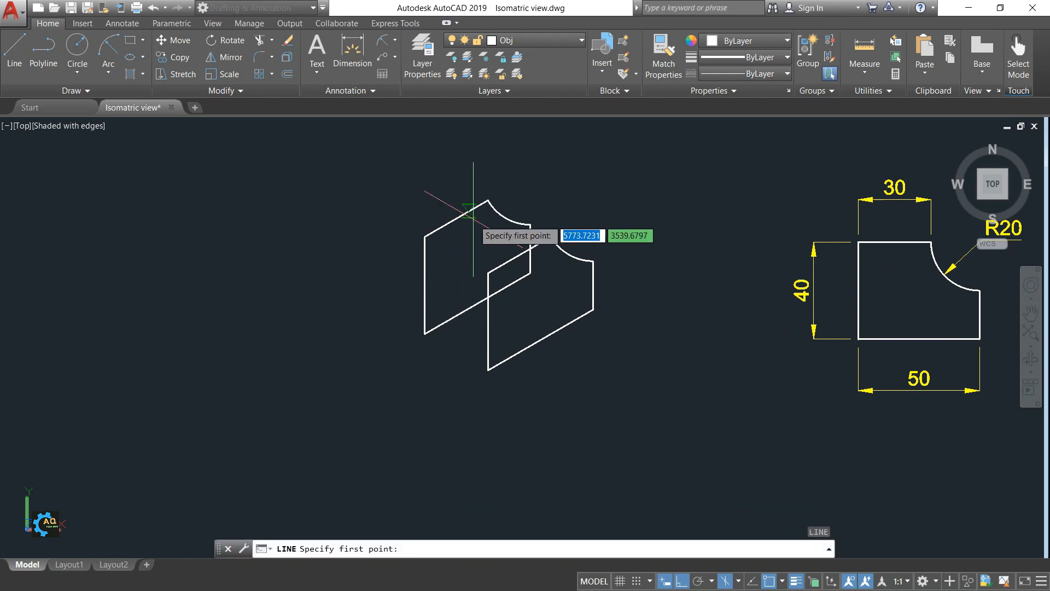
left_click(487, 369)
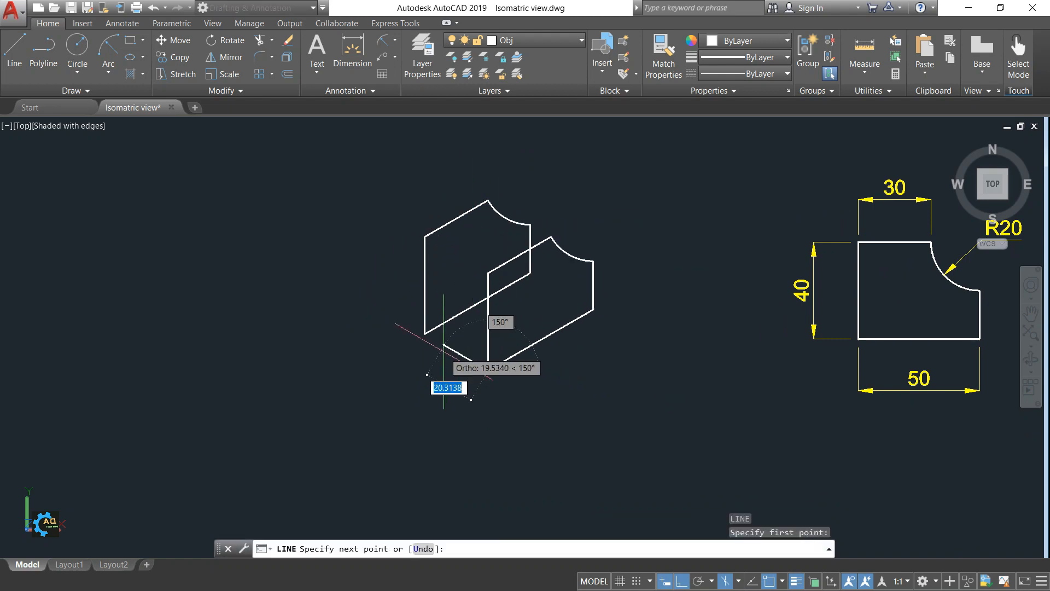
left_click(424, 333)
key("Return")
- Connect both ends of the front profile's 30-unit upper edge to the matching rear corners with lines
middle_click_drag(438, 344, 422, 375)
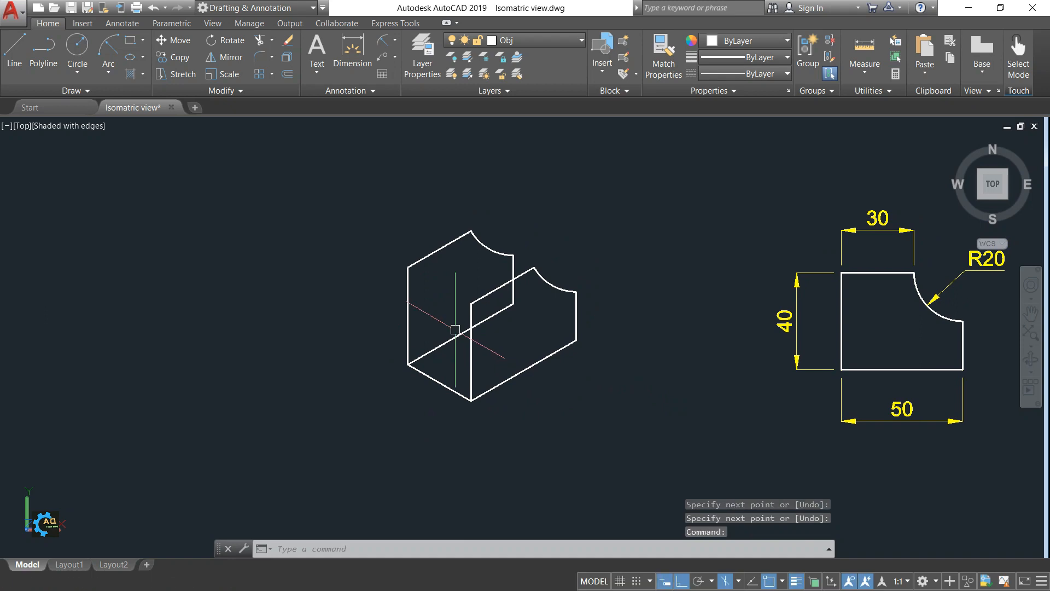
key("Return")
left_click(488, 272)
left_click(408, 267)
key("Return")
key("Return")
left_click(533, 268)
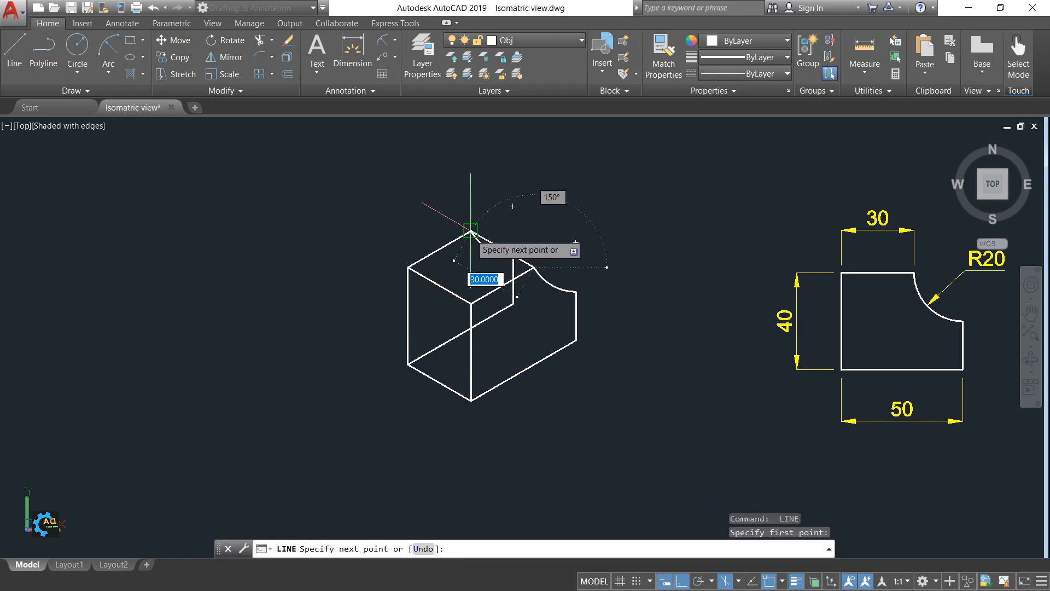
left_click(470, 230)
key("Return")
- Delete the rear profile's arc, and trim the hidden parts of its short vertical edge and bottom edge
scroll(499, 262, "up", 3)
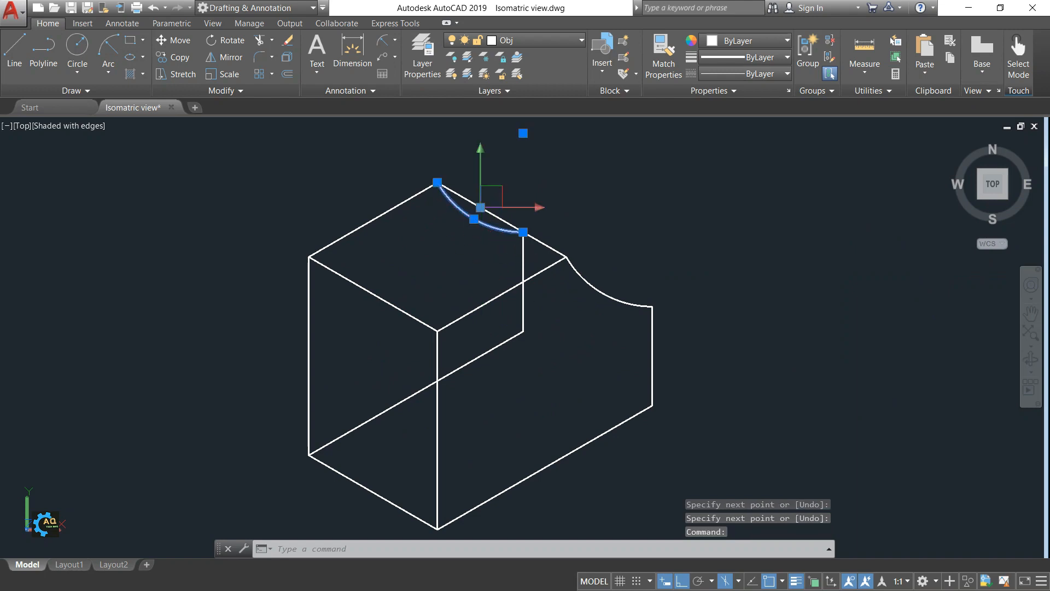
key("Delete")
key("Return")
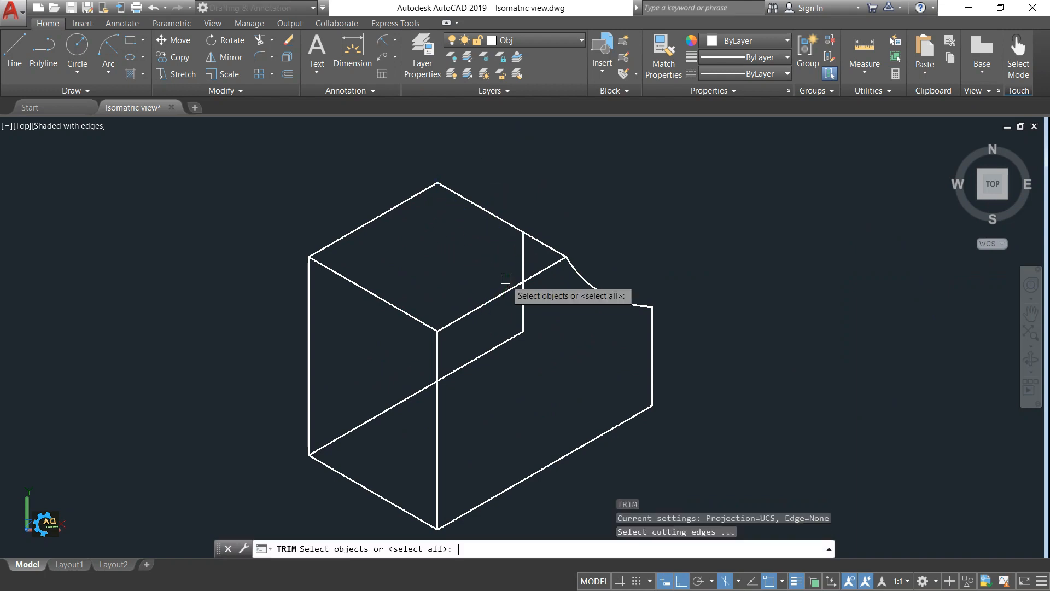
key("Return")
left_click(522, 257)
left_click(507, 335)
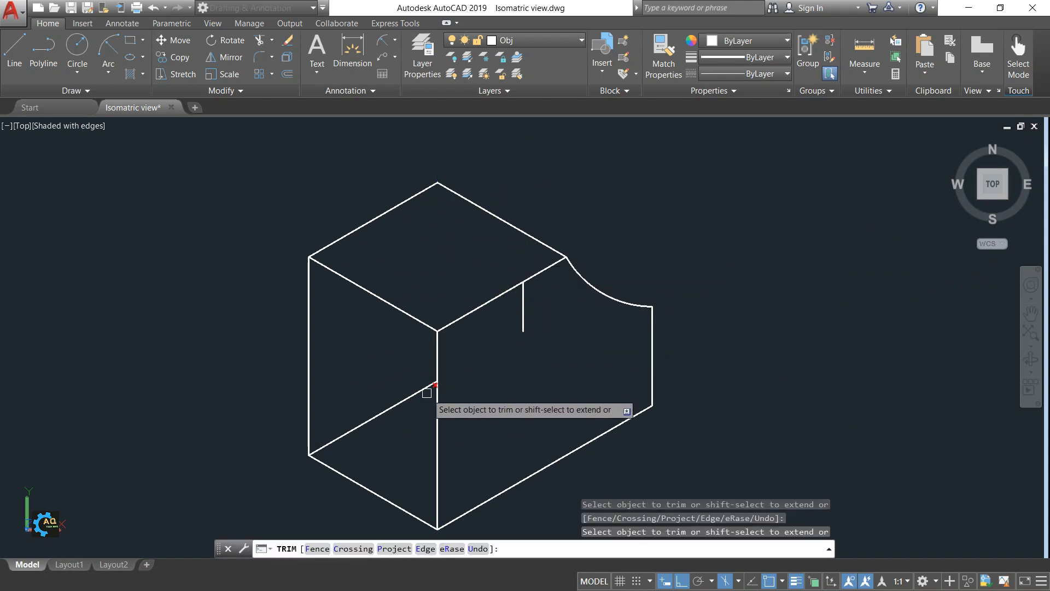
key("Escape")
- Delete the leftover vertical segment on the front face and the leftover sloping segment on the left face
left_click(522, 309)
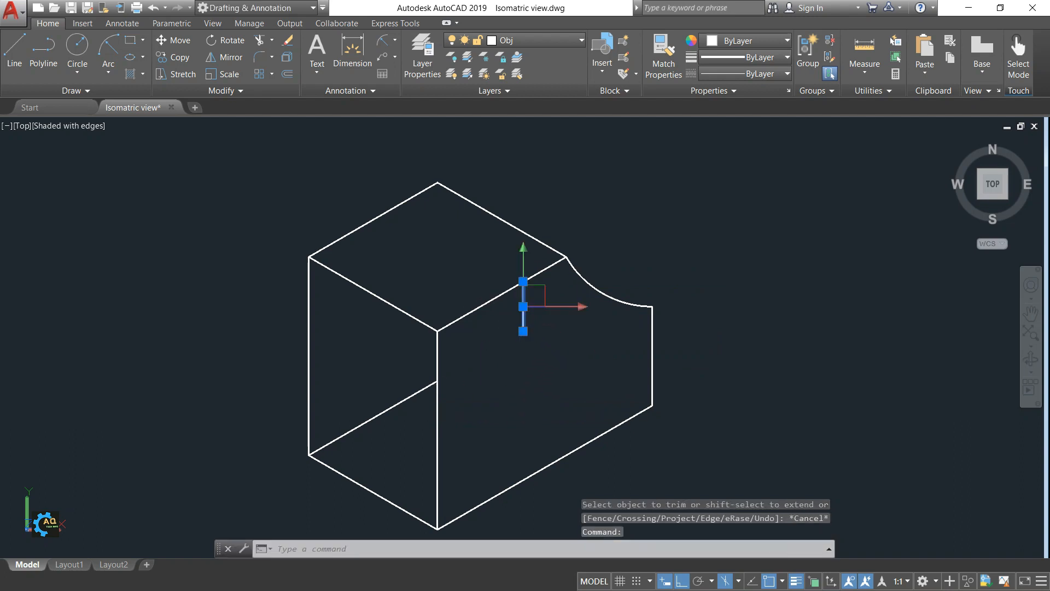
key("Delete")
left_click(370, 418)
key("Delete")
scroll(398, 328, "down", 4)
middle_click_drag(492, 373, 474, 358)
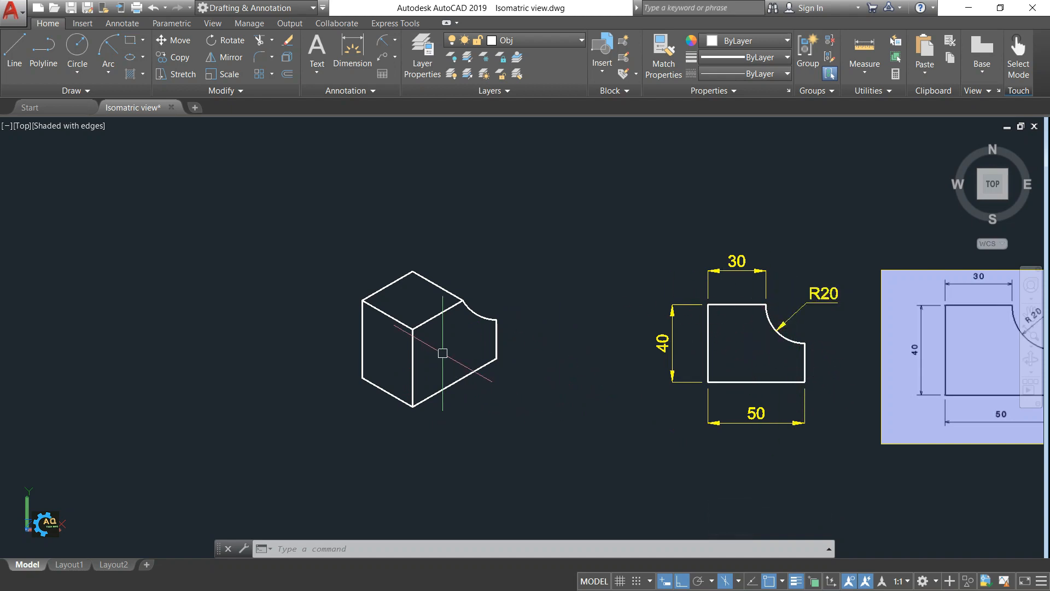
scroll(409, 327, "up", 2)
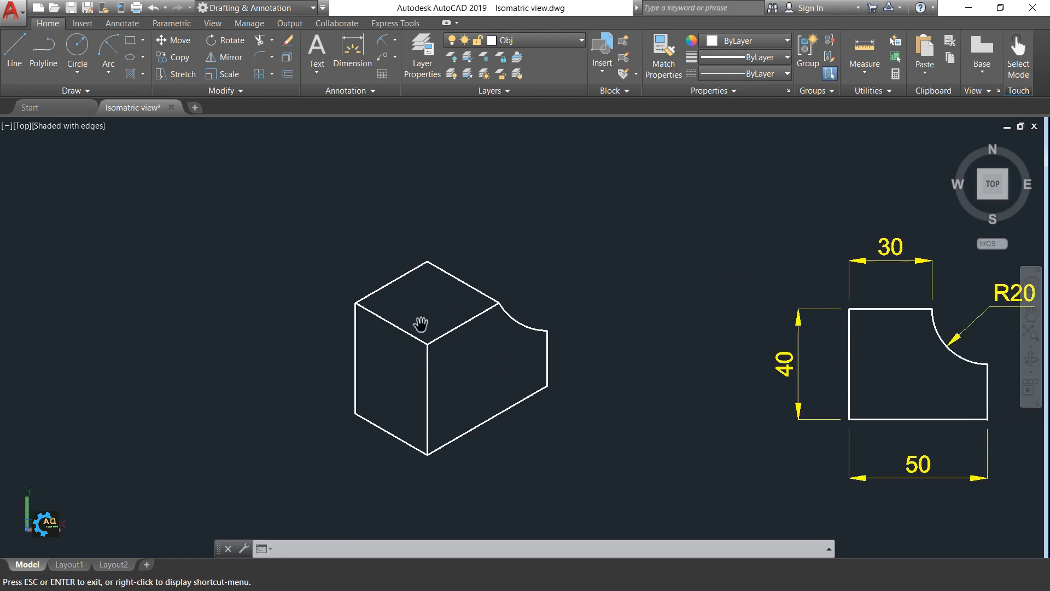
left_click(395, 44)
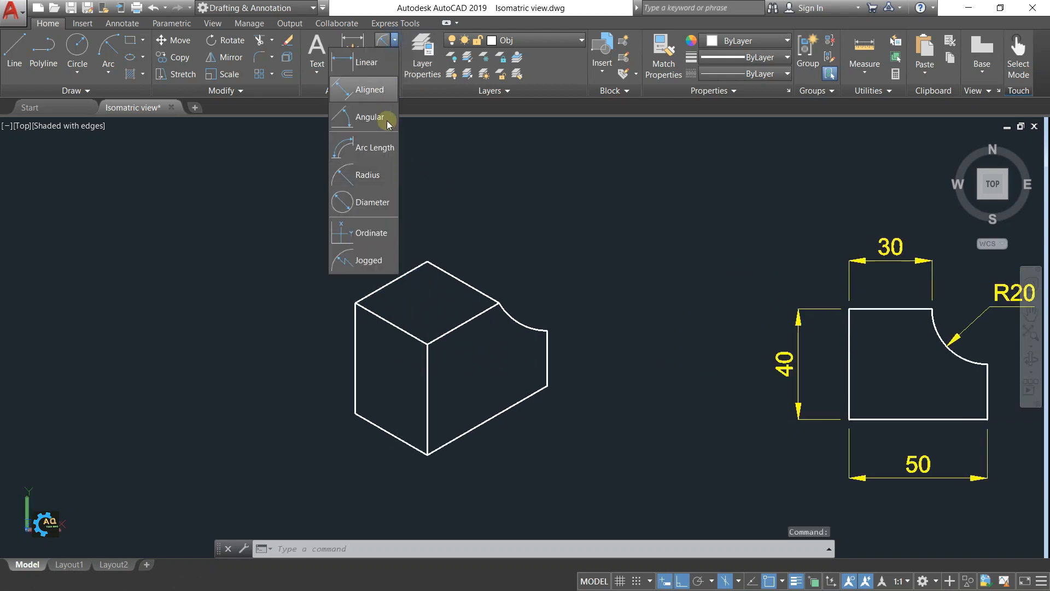
left_click(371, 89)
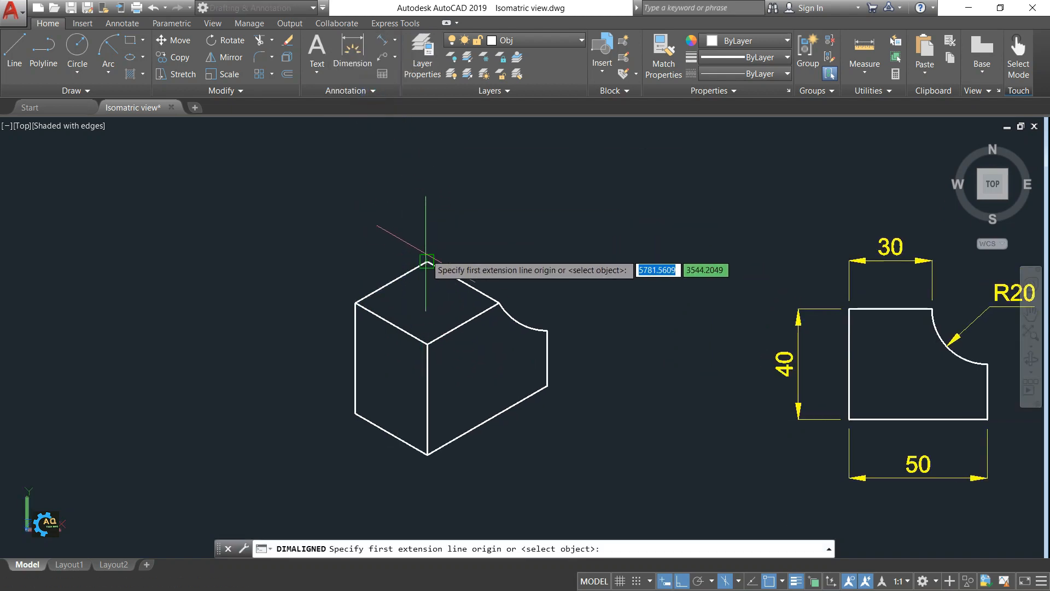
middle_click_drag(488, 387, 467, 347)
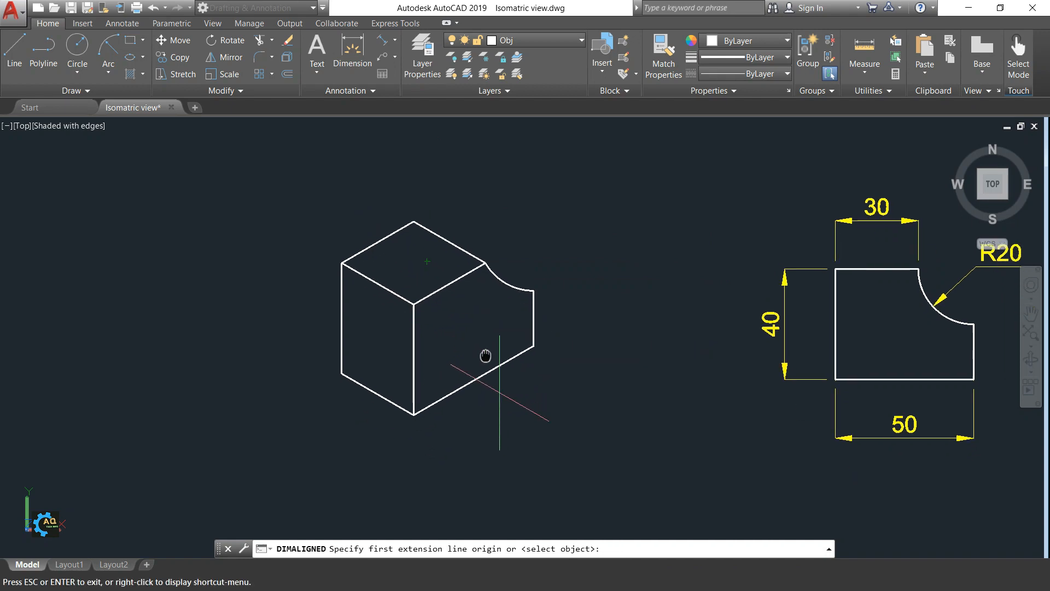
left_click(335, 263)
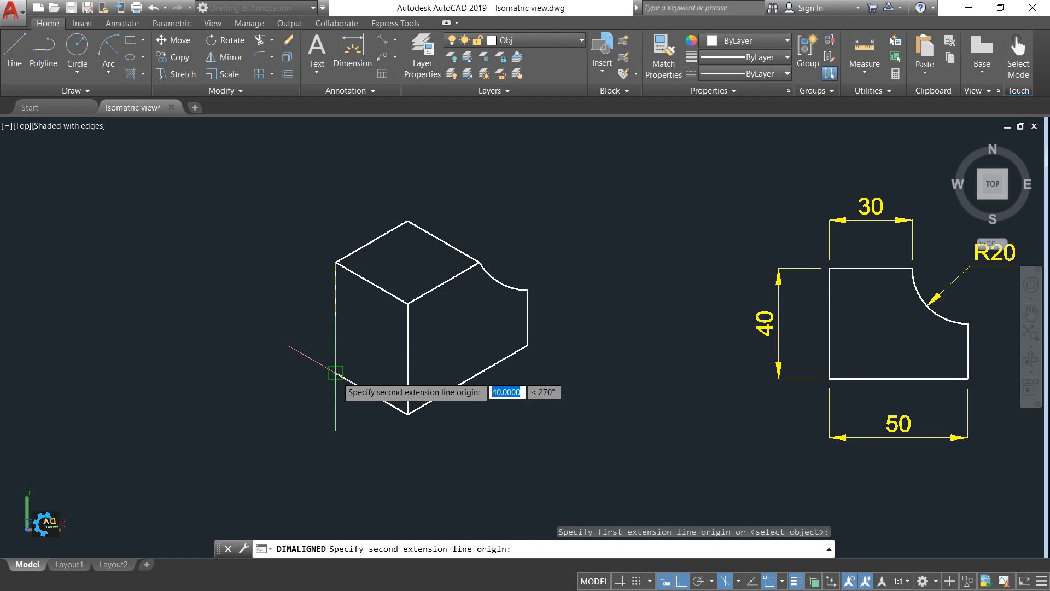
left_click(336, 374)
key("Escape")
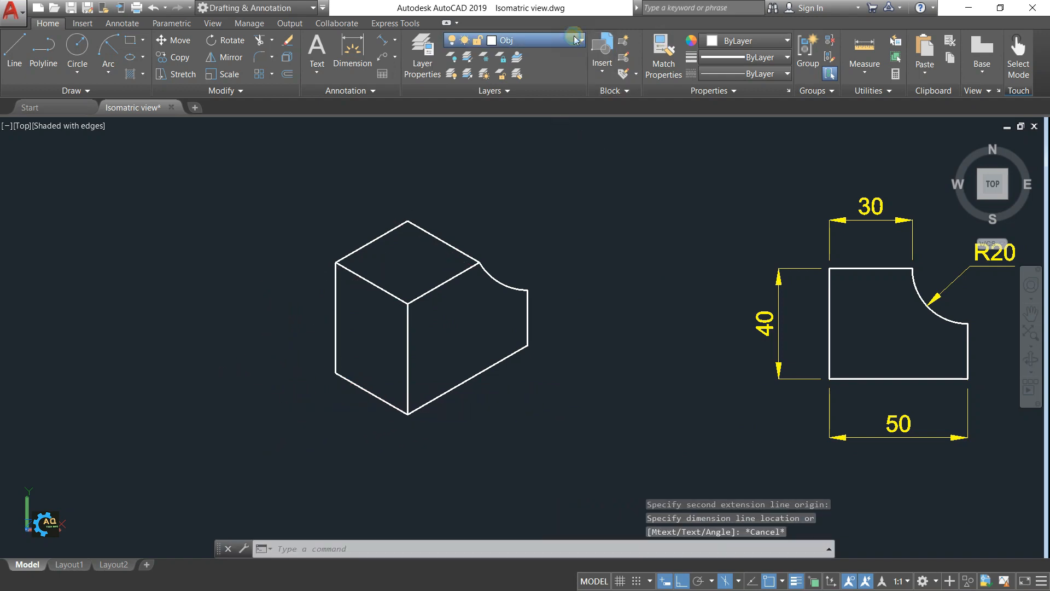
- Make the dimension layer current and add an aligned dimension to the outer vertical edge of the isometric block's left face
left_click(578, 39)
left_click(543, 105)
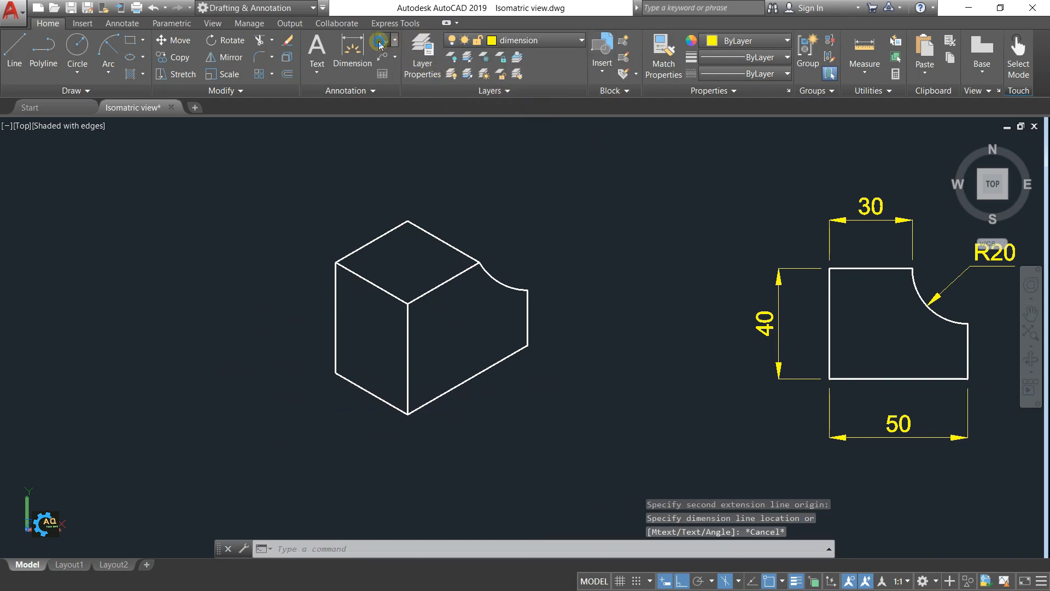
left_click(380, 44)
left_click(335, 263)
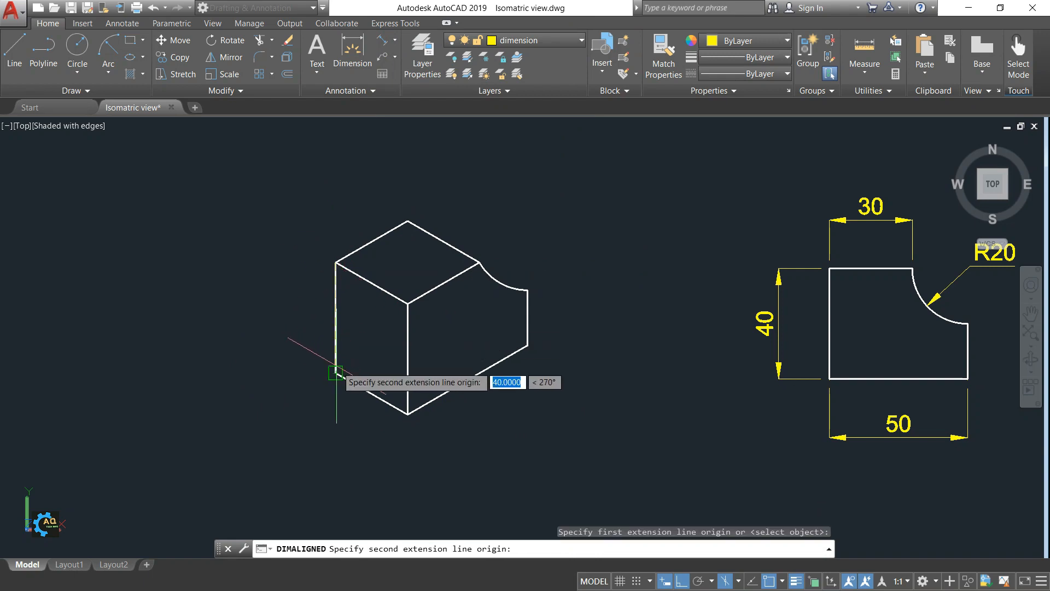
left_click(336, 372)
left_click(264, 380)
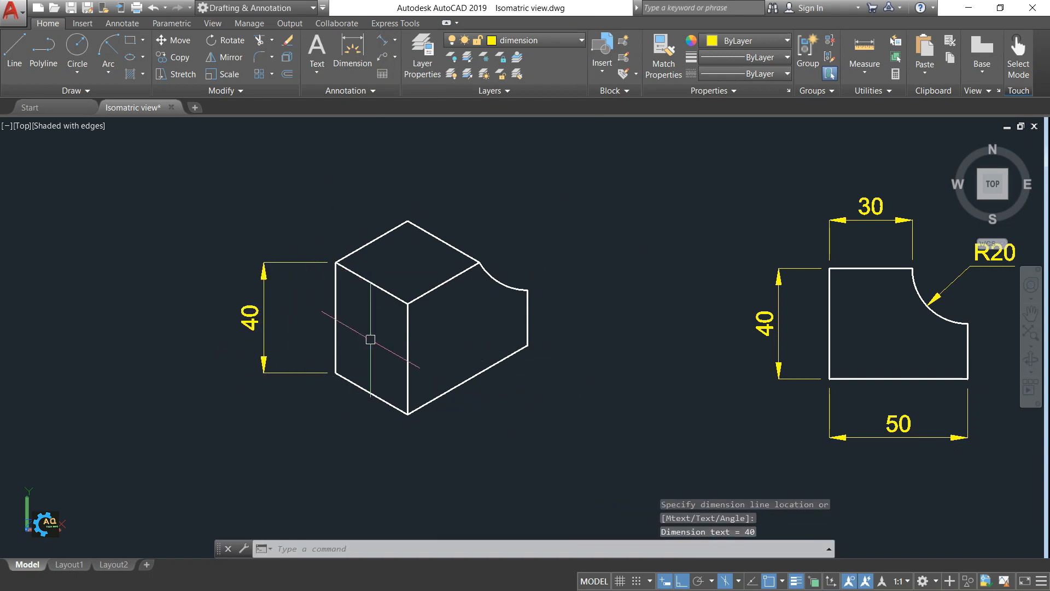
middle_click_drag(464, 229, 436, 253)
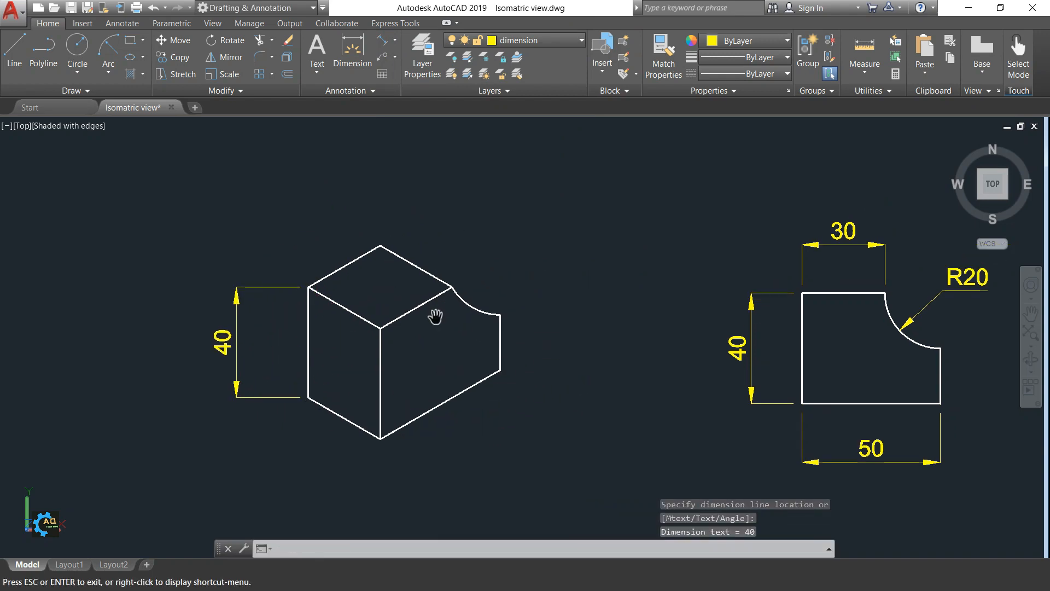
- Examine the drawing from the SW isometric viewpoint and return to the top view with north up
left_click(983, 201)
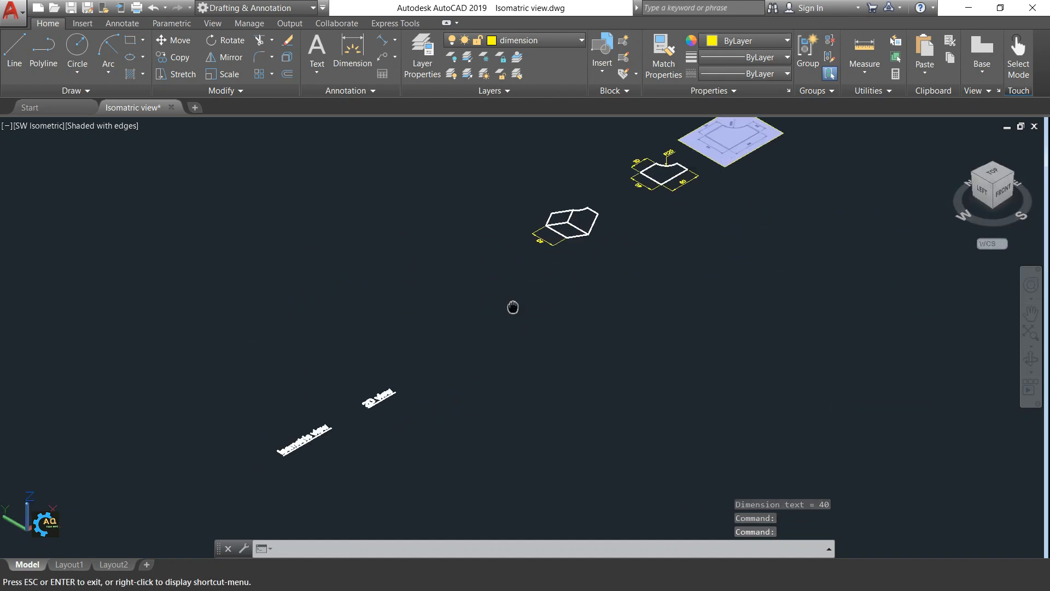
scroll(606, 210, "up", 5)
middle_click_drag(621, 211, 556, 356)
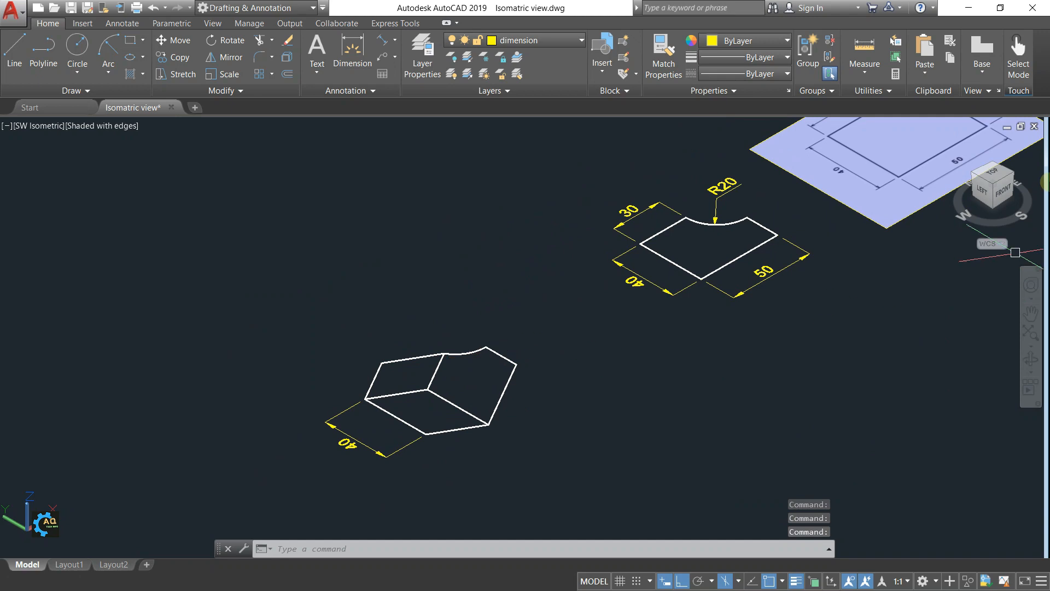
left_click(994, 176)
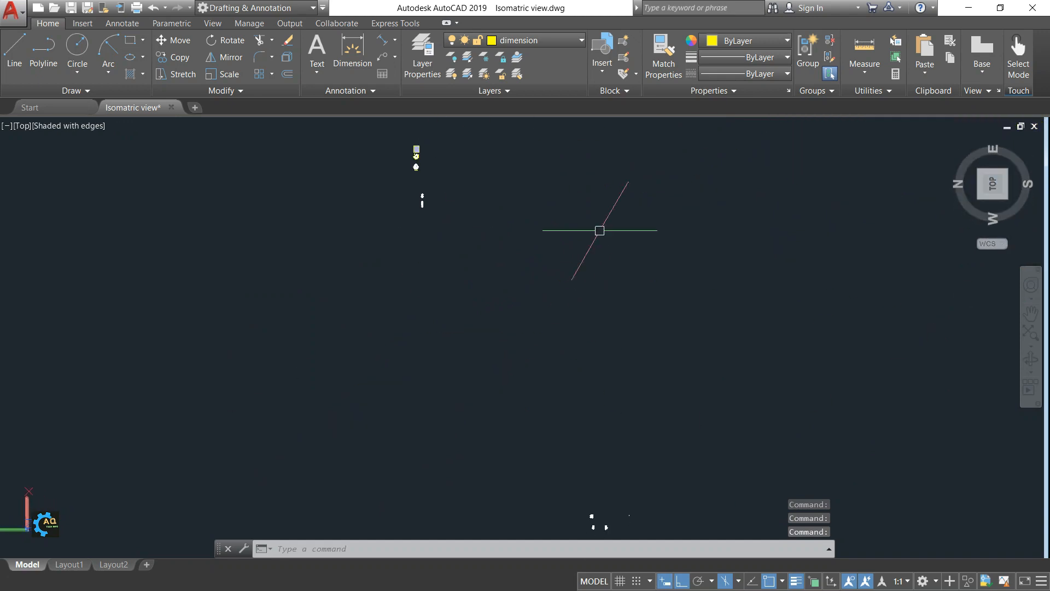
left_click(1034, 153)
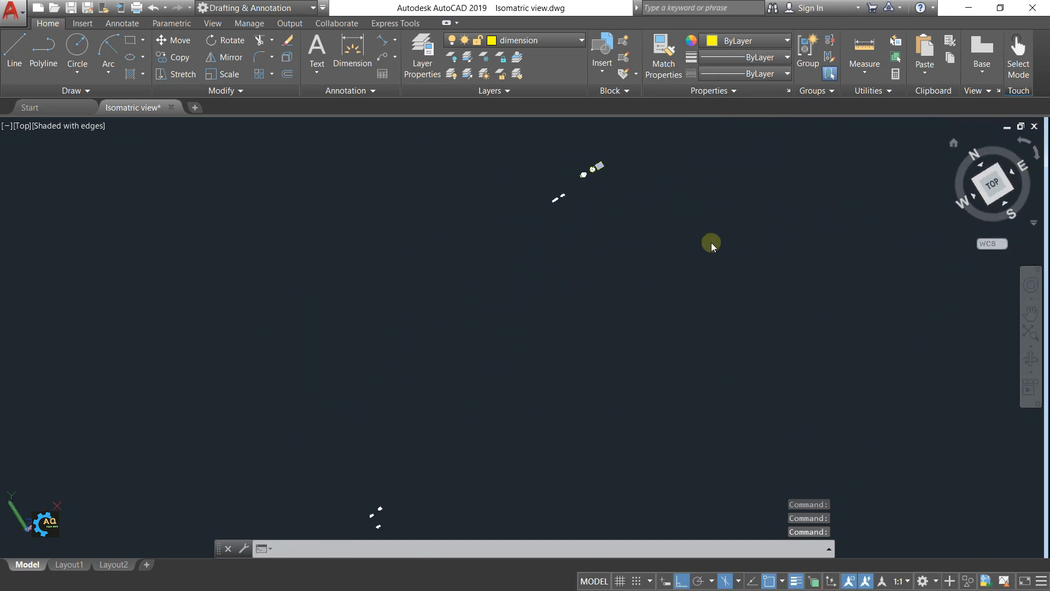
scroll(675, 261, "up", 6)
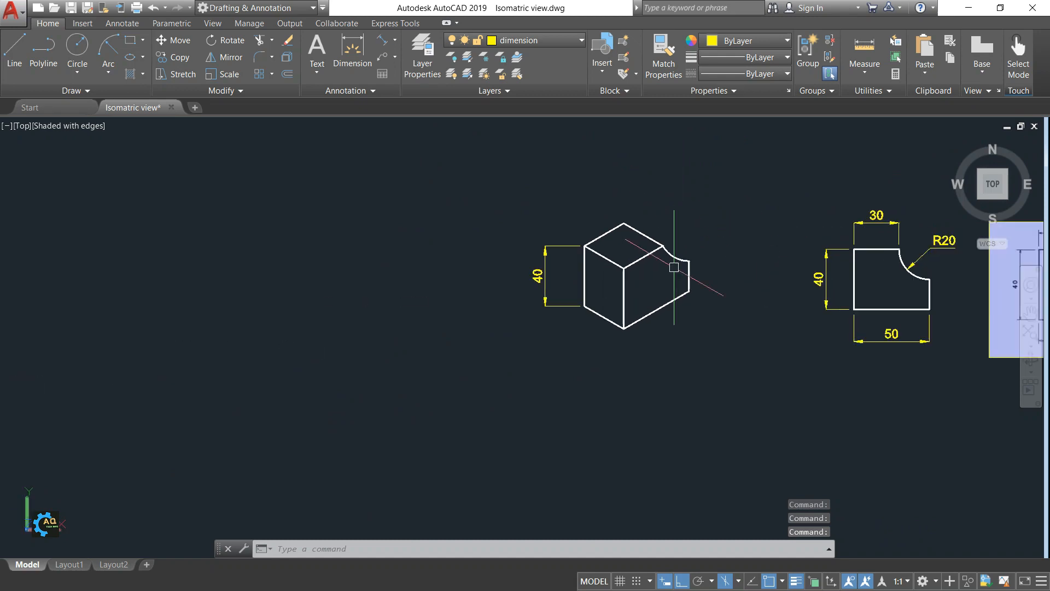
mouse_move(624, 294)
middle_mouse_down()
mouse_move(644, 249)
mouse_move(556, 269)
mouse_move(568, 318)
mouse_move(531, 337)
mouse_move(538, 319)
middle_mouse_up()
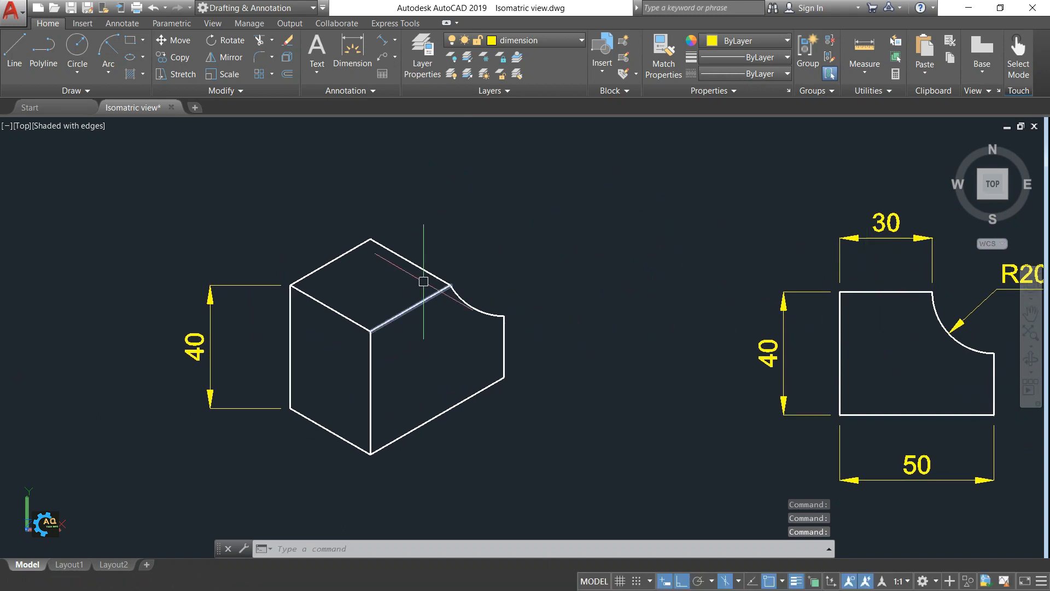
middle_click_drag(430, 275, 454, 259)
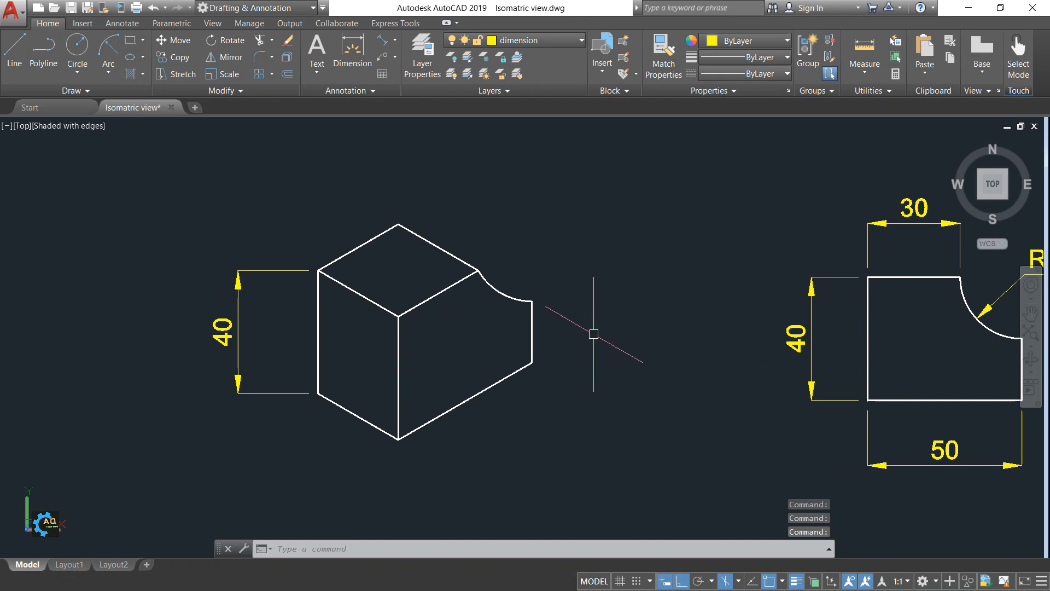
middle_click_drag(593, 336, 515, 348)
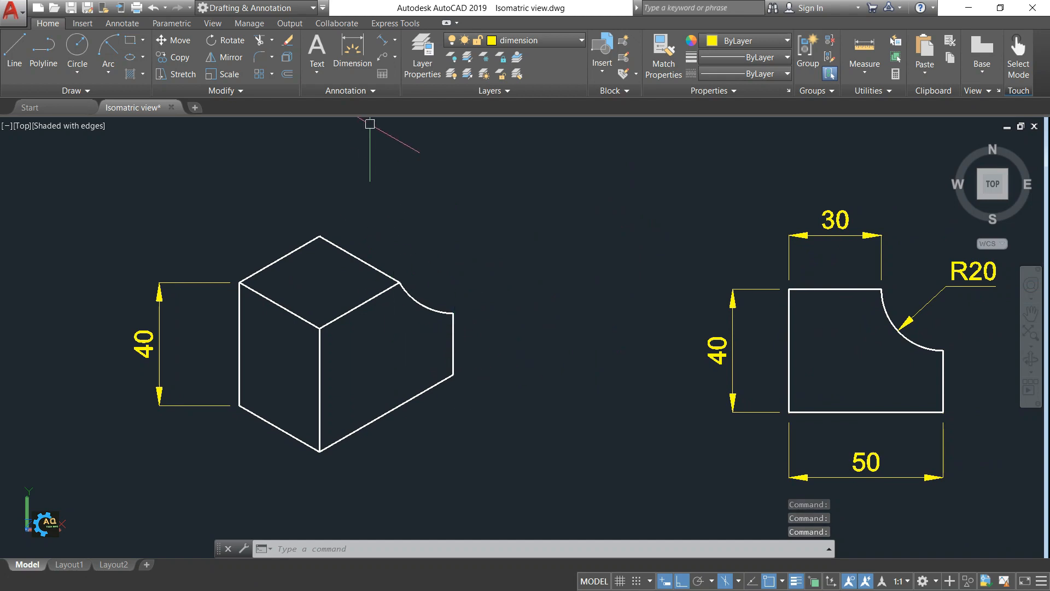
- Add an aligned dimension to the upper rear-left edge of the isometric block's top face
left_click(383, 41)
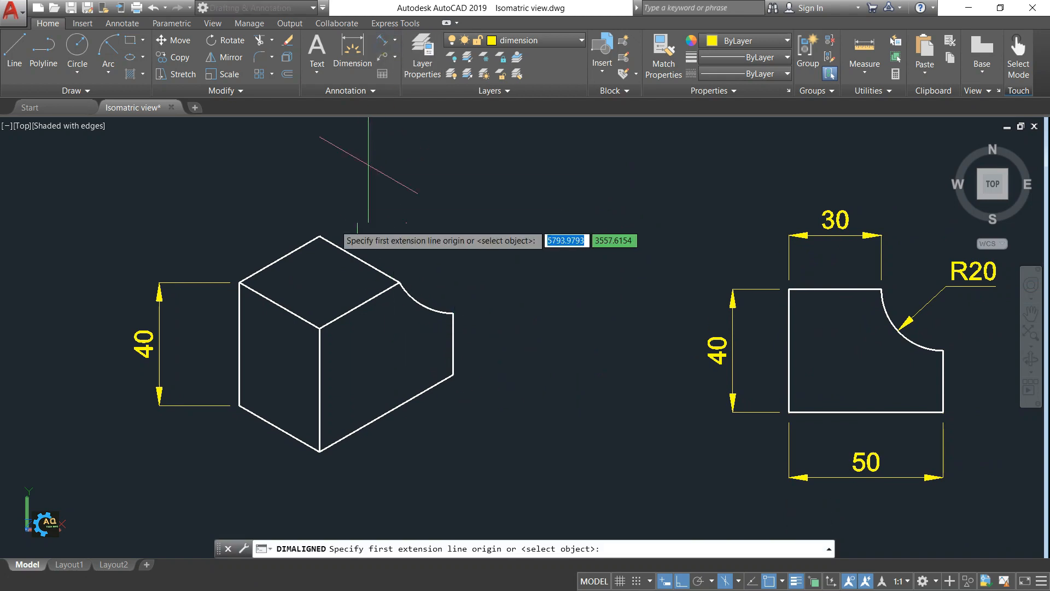
left_click(239, 282)
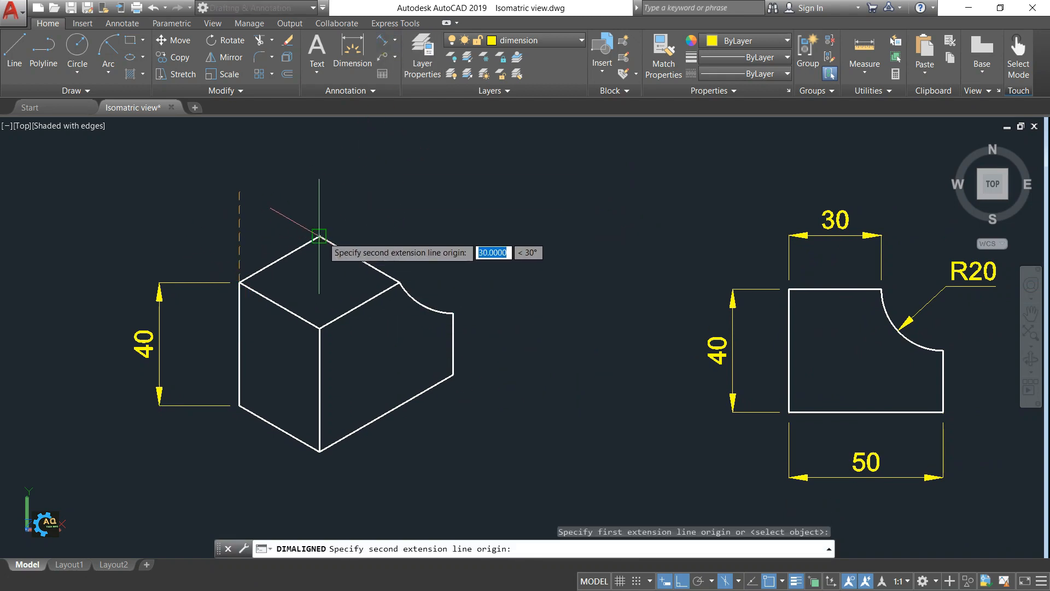
left_click(319, 235)
left_click(274, 167)
middle_click_drag(316, 248, 331, 237)
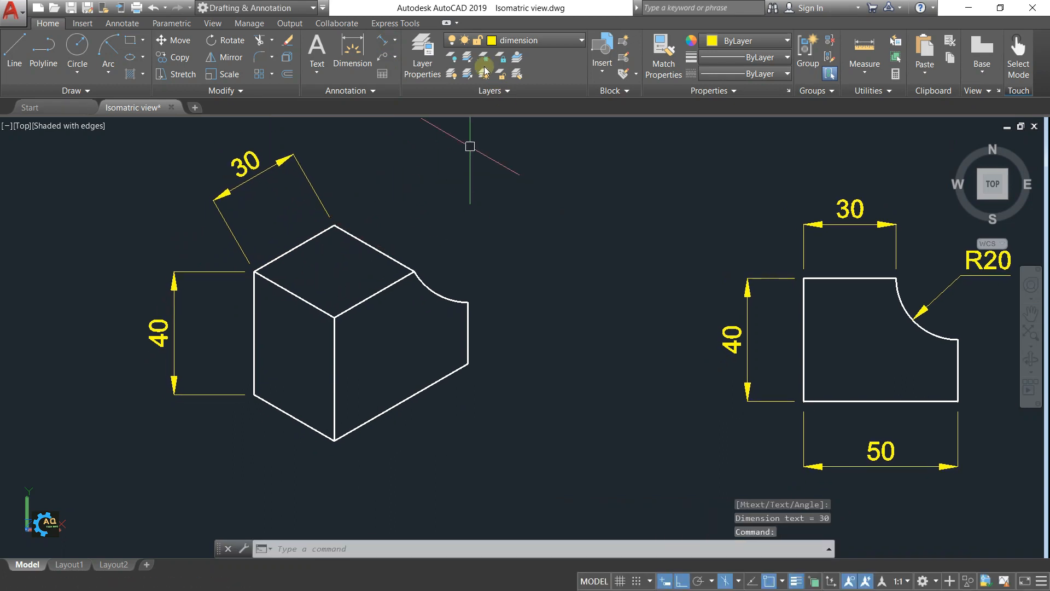
- Add an aligned dimension below the sloping bottom edge of the isometric block's front face
left_click(383, 46)
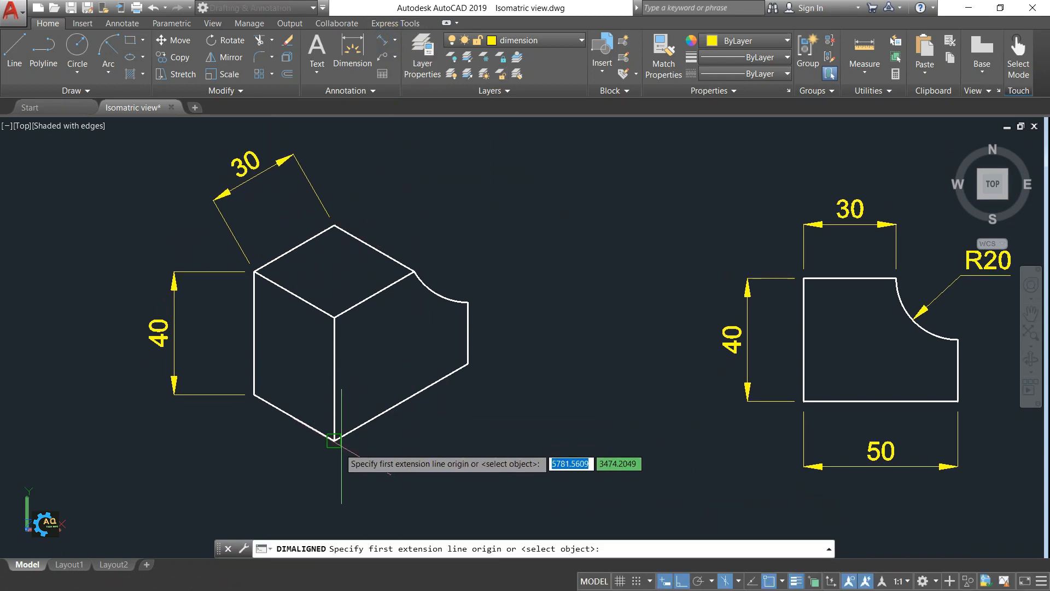
left_click(334, 440)
left_click(467, 363)
left_click(500, 426)
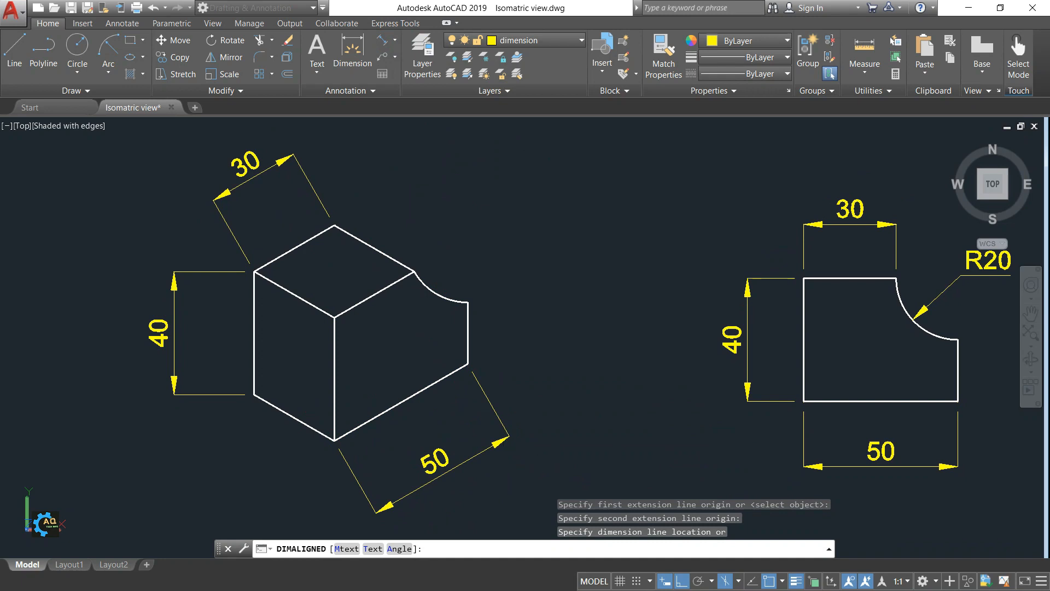
middle_click_drag(452, 400, 431, 433)
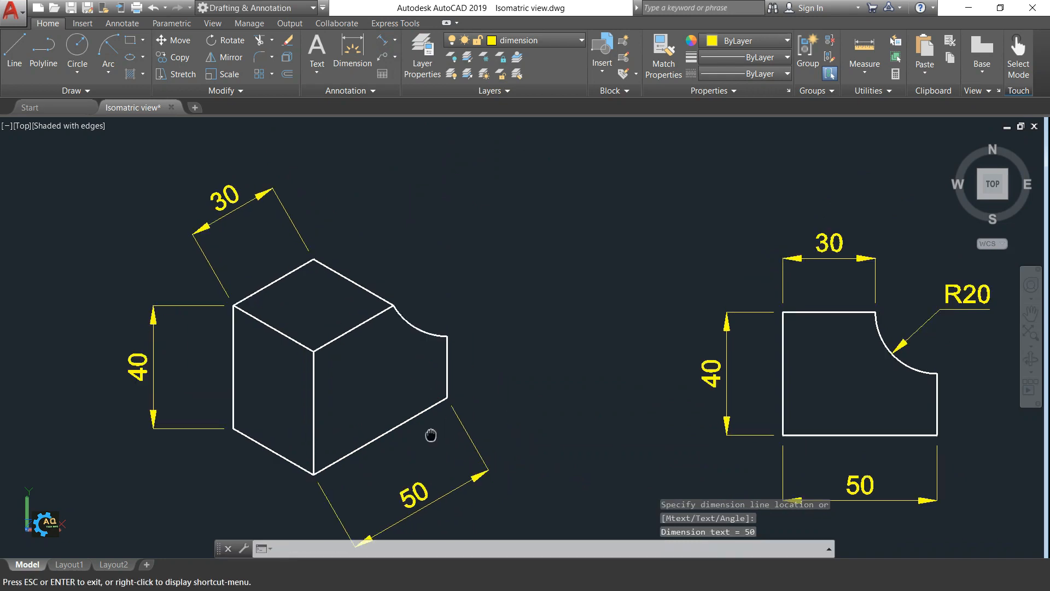
- Attach a multileader with the text R20 to the isometric block's arc, placing its landing freely above with ortho off
left_click(122, 23)
left_click(547, 57)
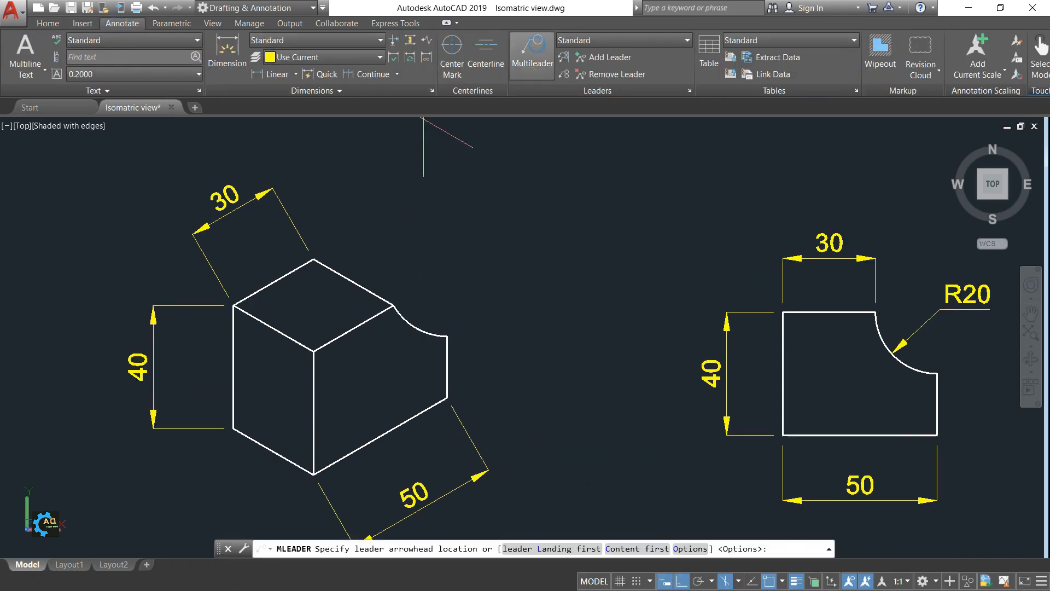
left_click(416, 326)
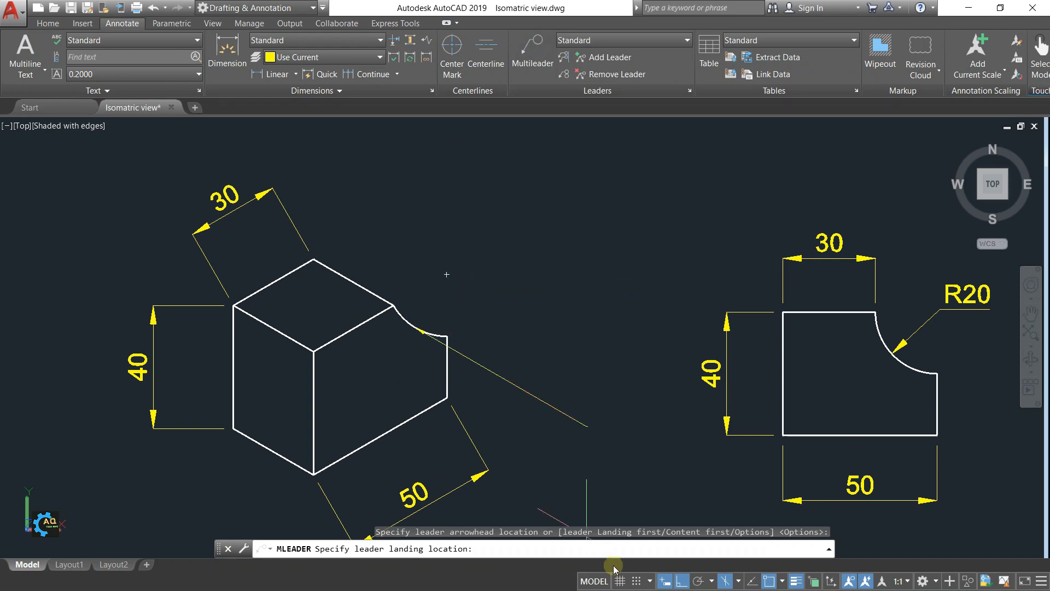
left_click(678, 581)
scroll(437, 289, "up", 3)
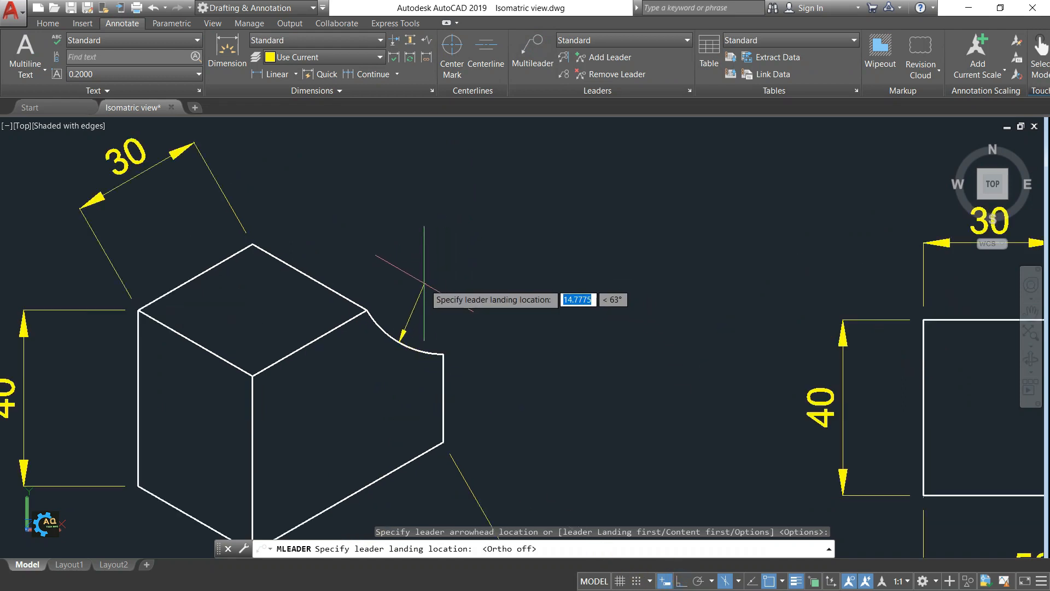
left_click(430, 288)
scroll(494, 300, "down", 4)
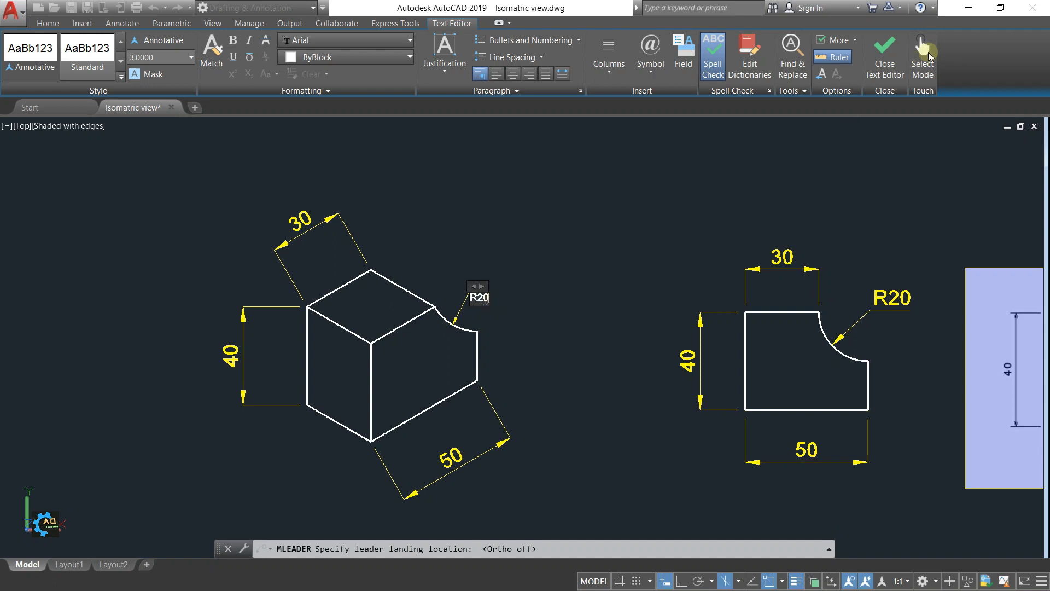
left_click(885, 55)
key("Escape")
scroll(468, 312, "up", 2)
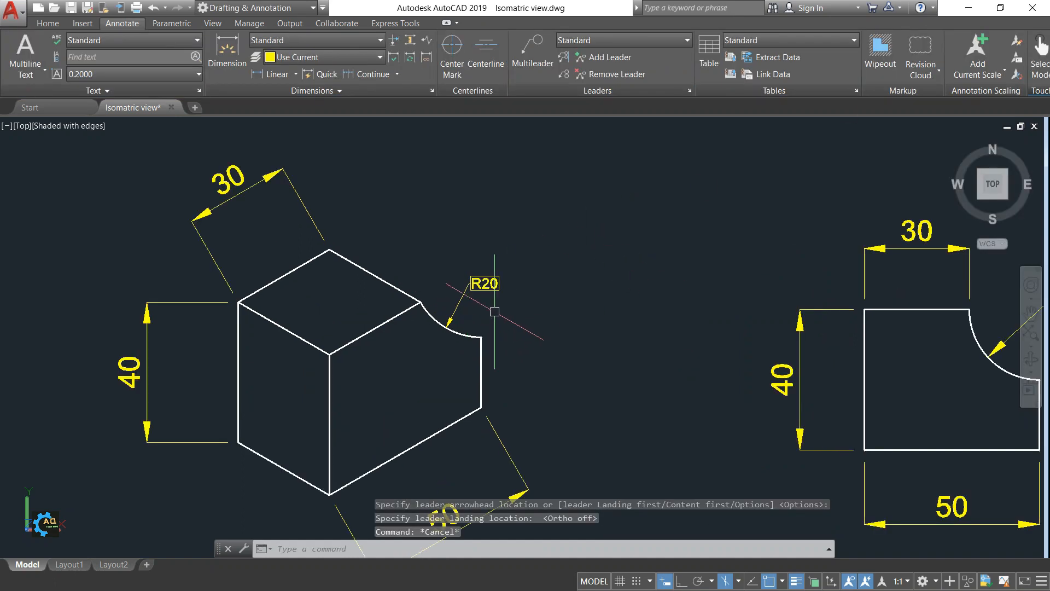
middle_click_drag(545, 308, 509, 253)
mouse_move(474, 291)
middle_mouse_down()
mouse_move(523, 248)
mouse_move(545, 273)
middle_mouse_up()
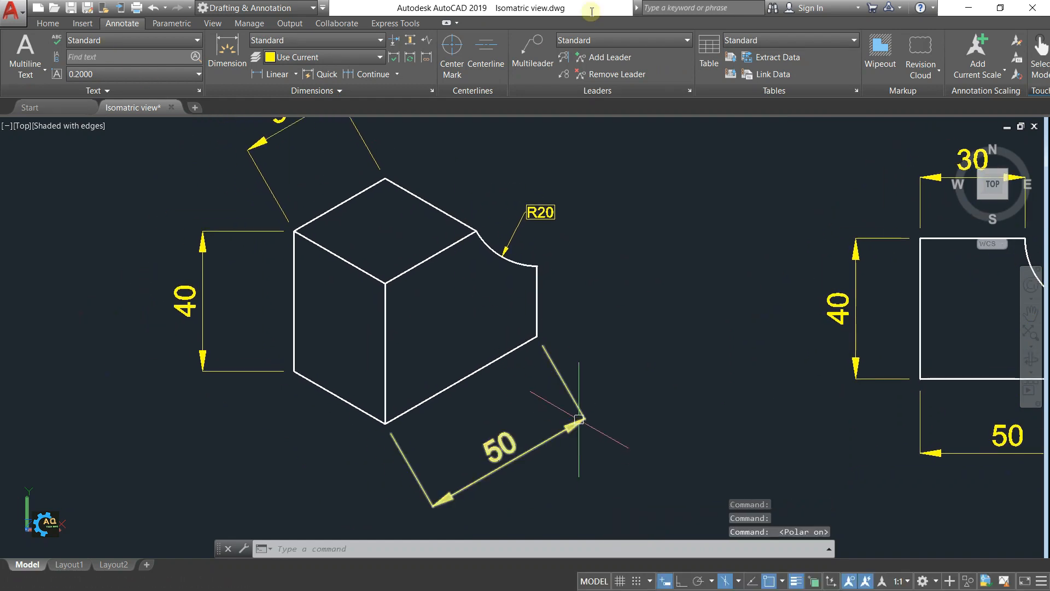
- Undo the last two operations and turn polar tracking off
key("ctrl+z")
key("ctrl+z")
middle_click_drag(455, 340, 536, 359)
mouse_move(414, 197)
middle_mouse_down()
mouse_move(546, 290)
mouse_move(526, 244)
middle_mouse_up()
middle_click_drag(446, 270, 456, 321)
middle_click_drag(351, 253, 380, 212)
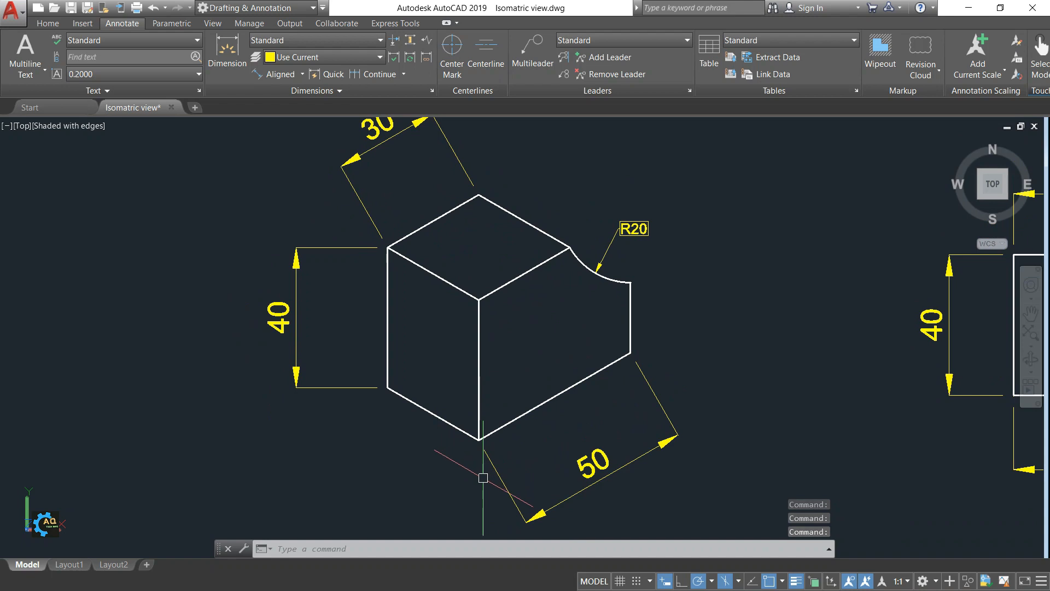
middle_click_drag(413, 311, 402, 331)
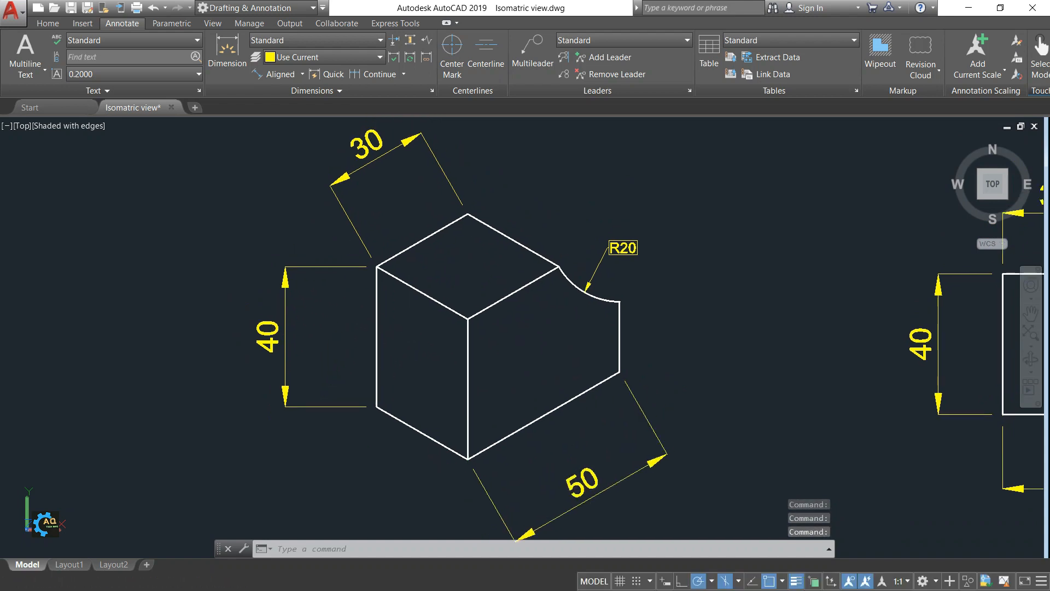
key("F10")
mouse_move(464, 323)
middle_mouse_down()
mouse_move(483, 284)
mouse_move(486, 351)
middle_mouse_up()
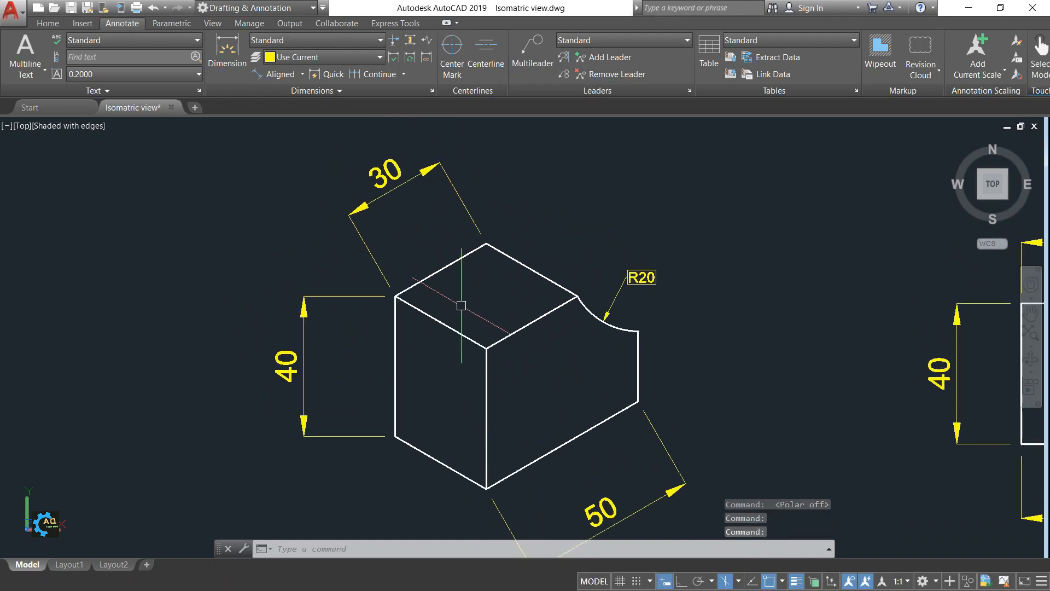
middle_click_drag(461, 306, 390, 283)
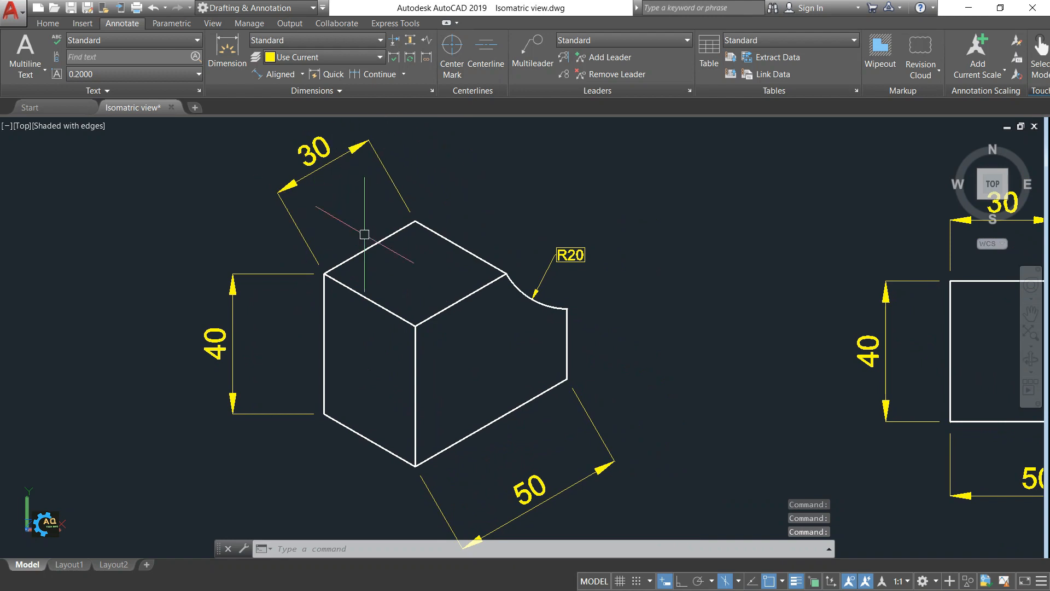
- Oblique the aligned dimension below the isometric block's bottom edge at an angle of 150
left_click(595, 430)
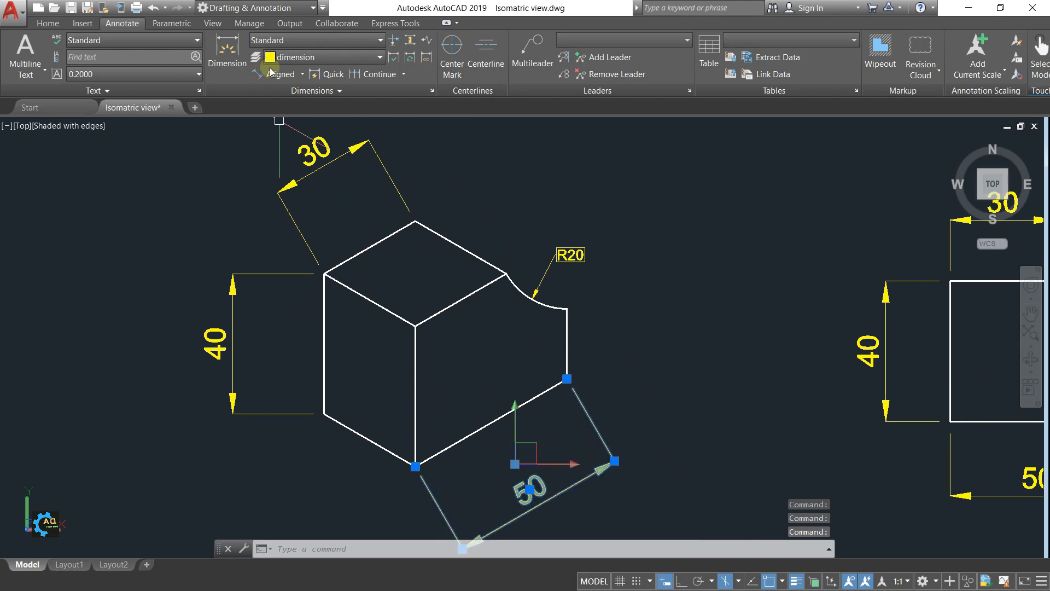
left_click(312, 91)
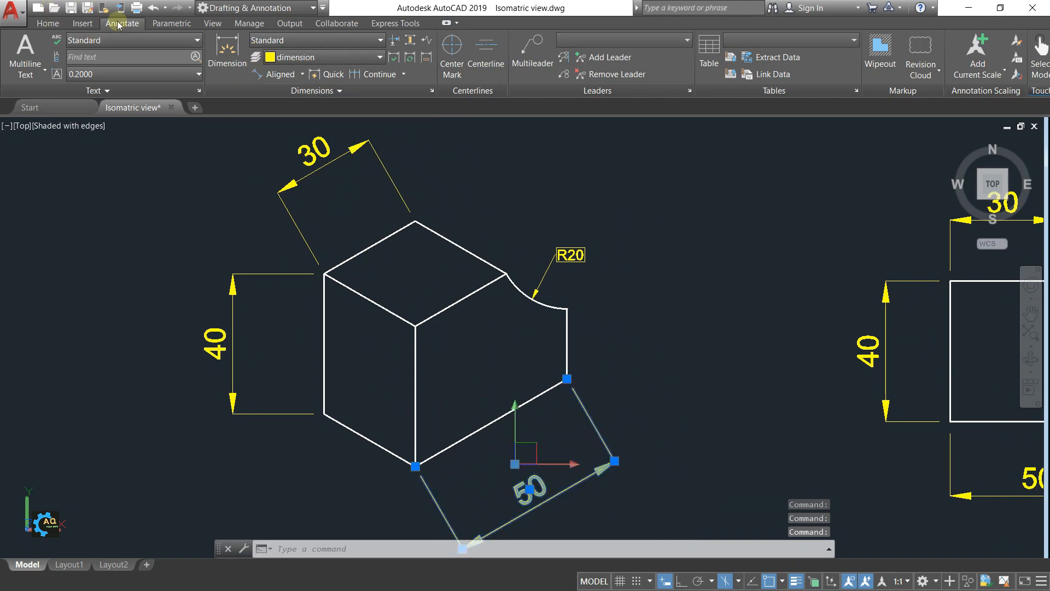
left_click(338, 92)
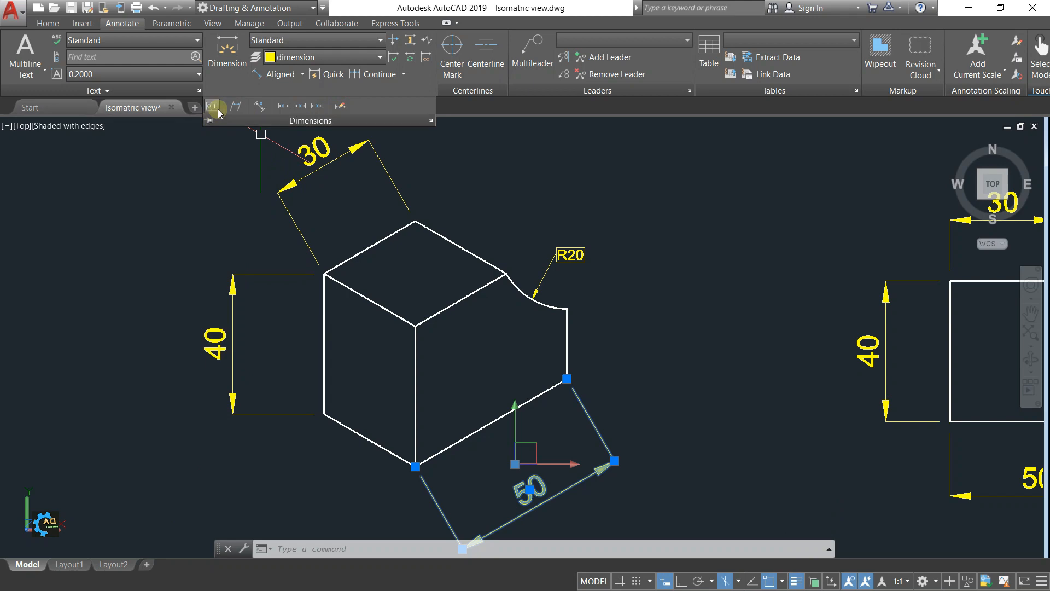
left_click(233, 108)
type("150")
key("Return")
- Oblique the aligned dimension above the isometric block's top face at an angle of 90
middle_click_drag(688, 437, 732, 437)
middle_click_drag(383, 206, 439, 295)
left_click(456, 241)
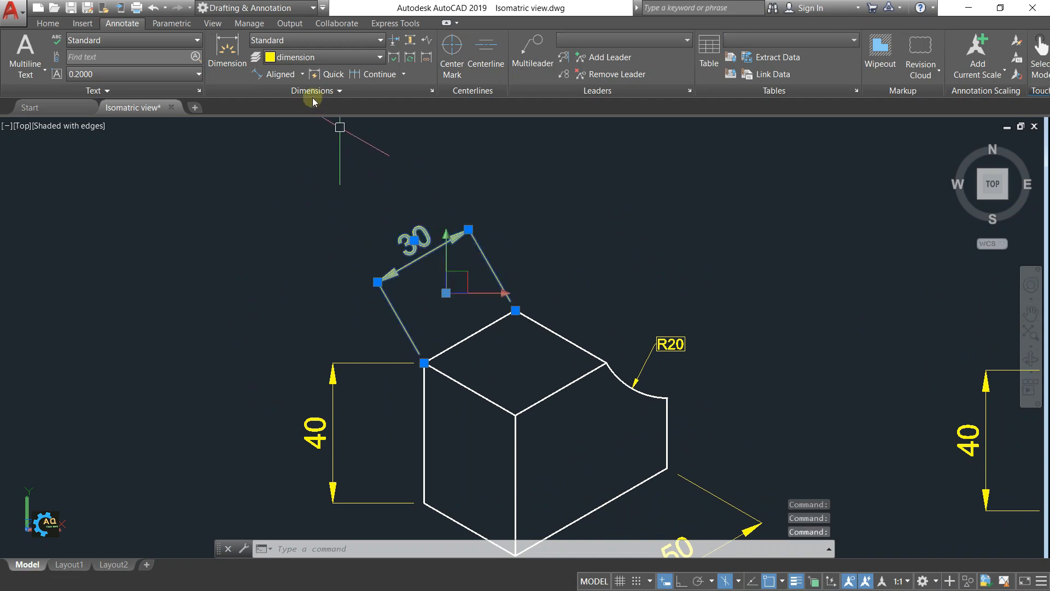
left_click(298, 91)
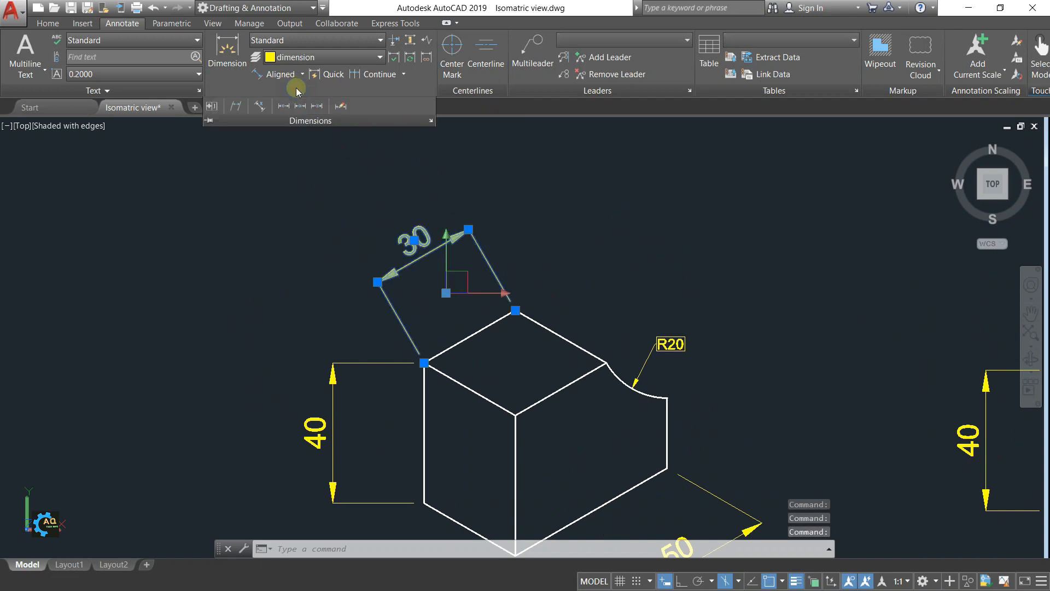
left_click(238, 107)
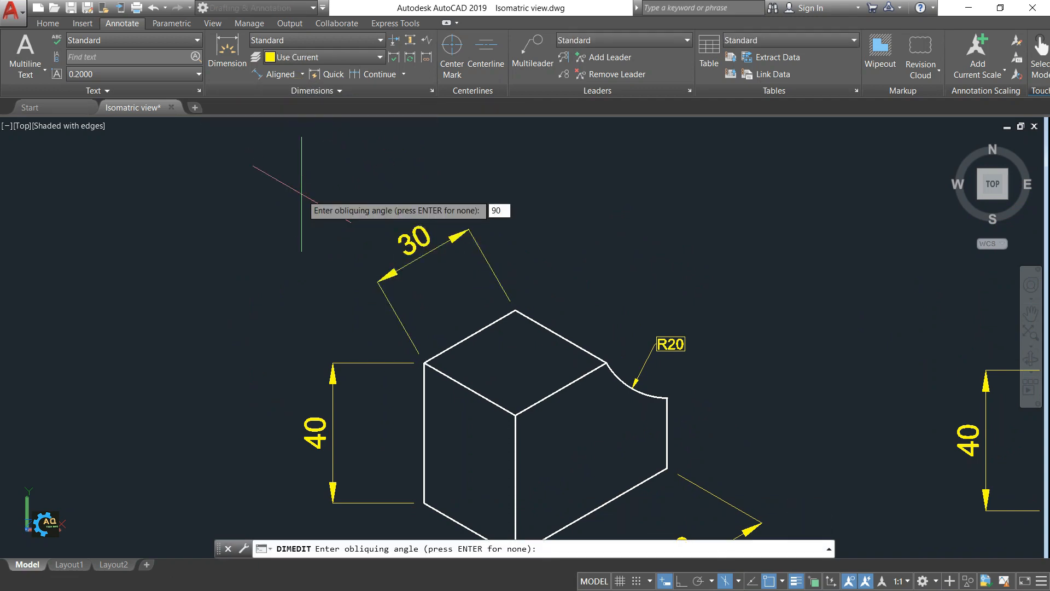
key("Return")
- Oblique the vertical height dimension beside the isometric block at an angle of 30
middle_click_drag(330, 371, 364, 316)
left_click(365, 314)
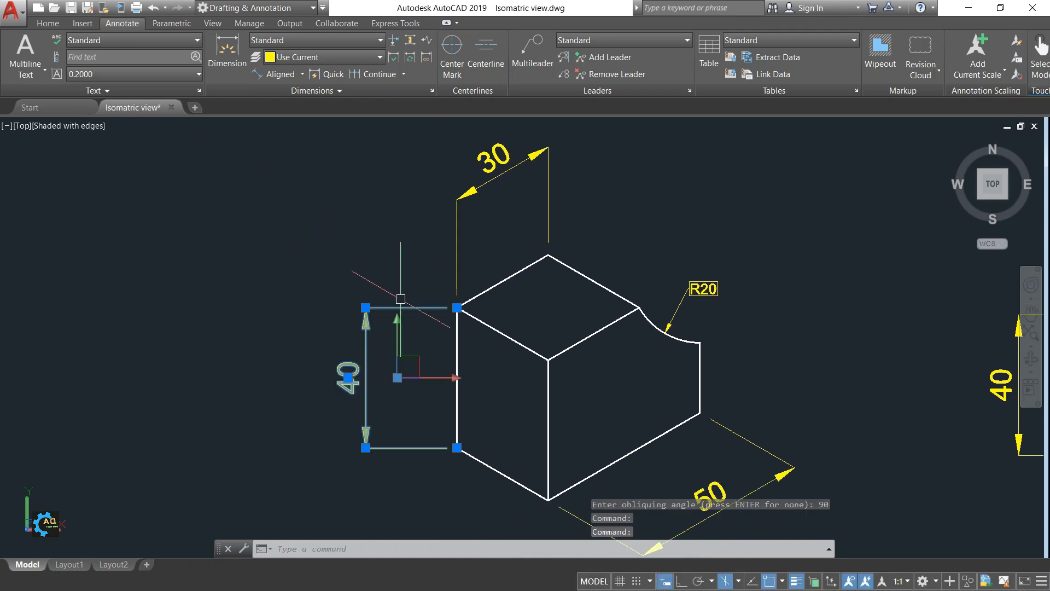
left_click(327, 90)
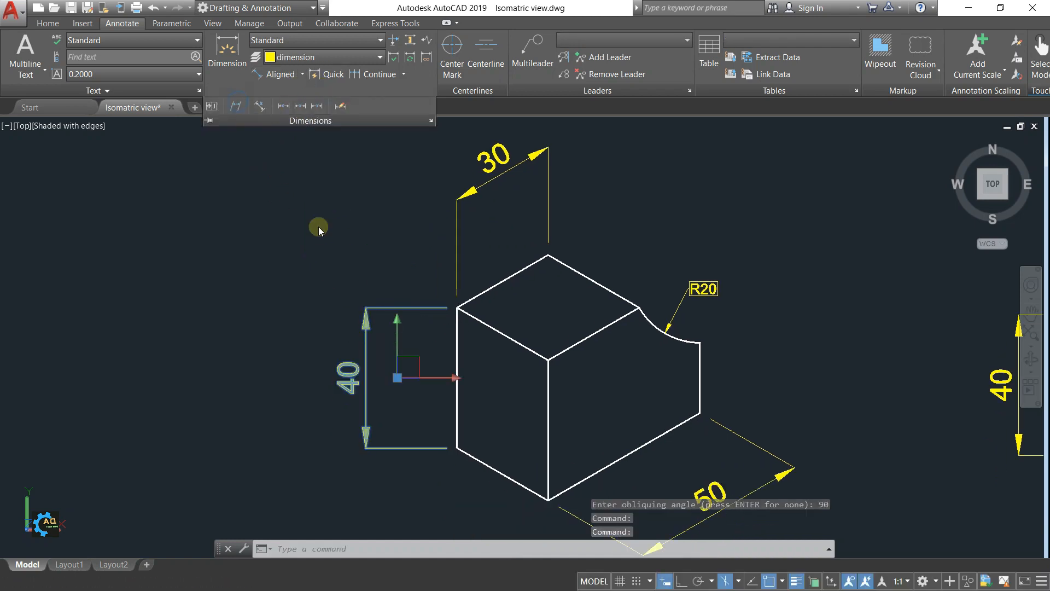
left_click(236, 105)
type("30")
key("Return")
key("Escape")
middle_click_drag(521, 373, 462, 387)
type("m")
key("Return")
left_click(443, 187)
key("Return")
left_click(257, 191)
key("Escape")
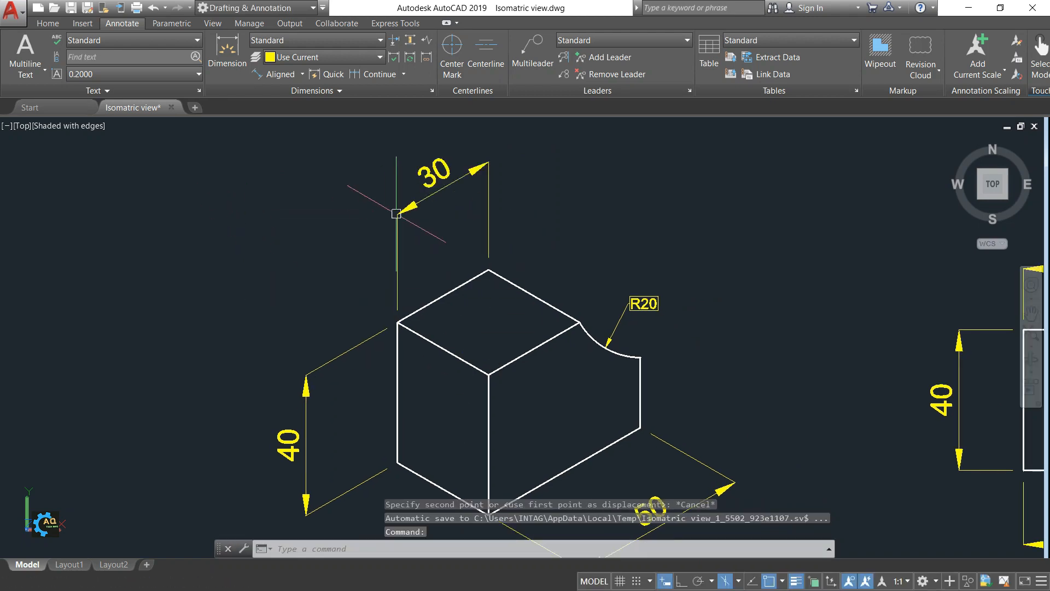
- Stretch the depth dimension above the isometric block down so its dimension line sits closer to the top face
left_click(454, 197)
left_click(433, 172)
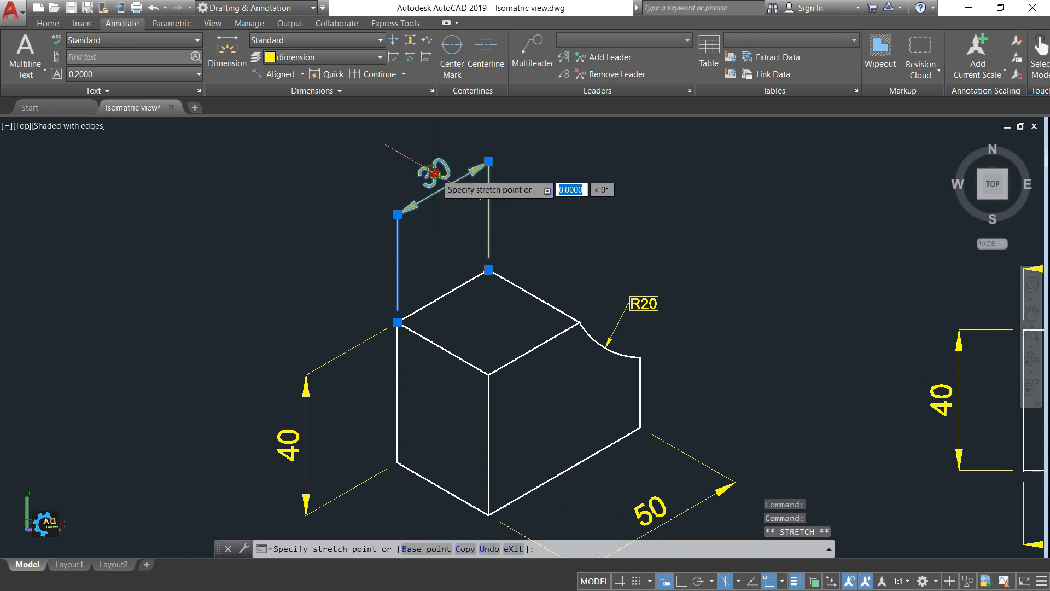
left_click(436, 246)
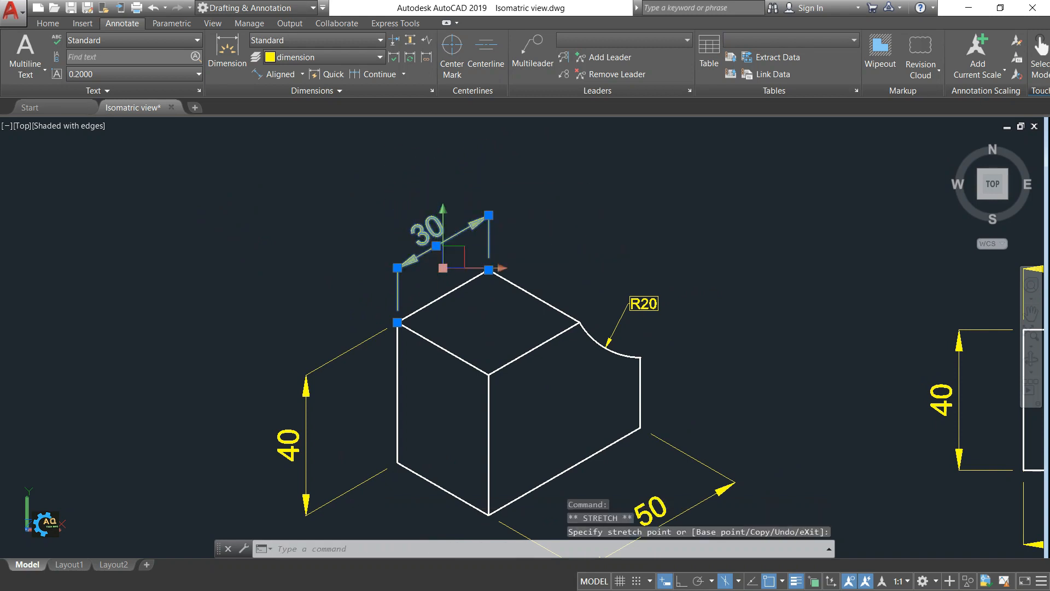
middle_click_drag(335, 380, 350, 303)
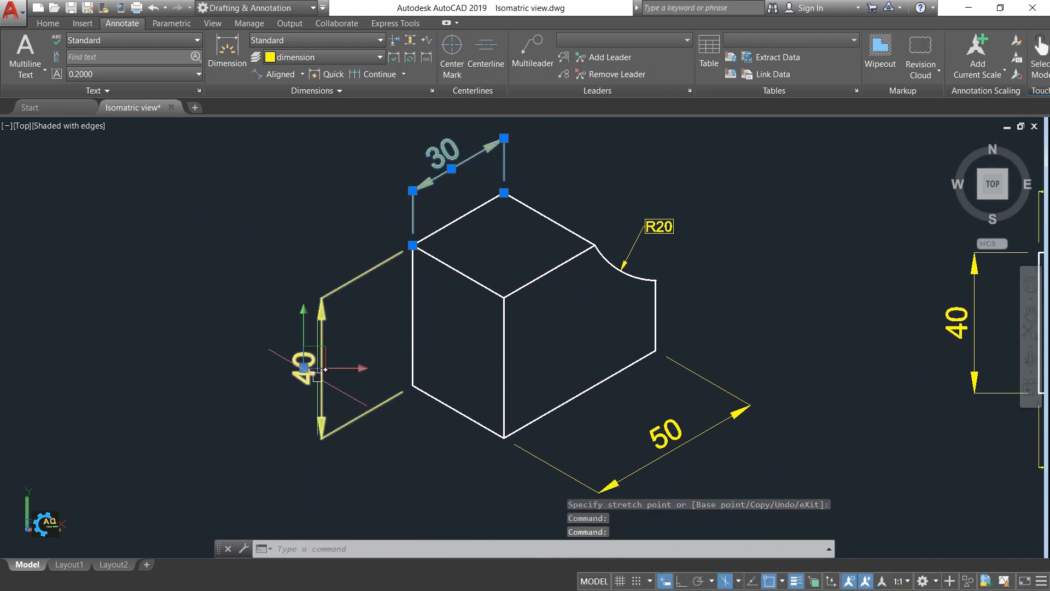
key("Escape")
- Stretch the isometric block's vertical height dimension so its dimension line sits closer to the side edge
left_click(320, 334)
left_click(305, 372)
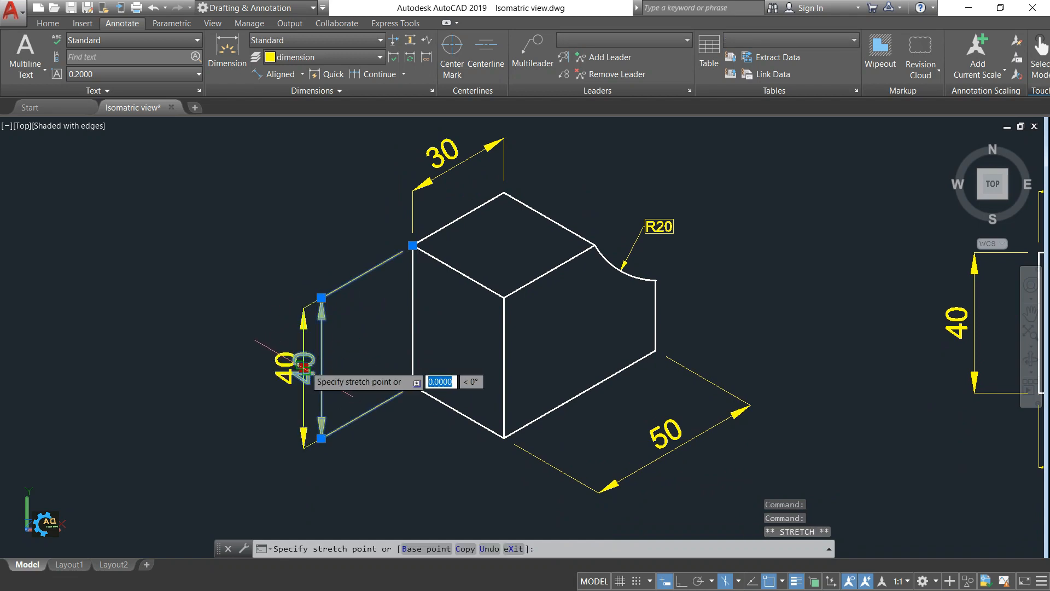
left_click(370, 334)
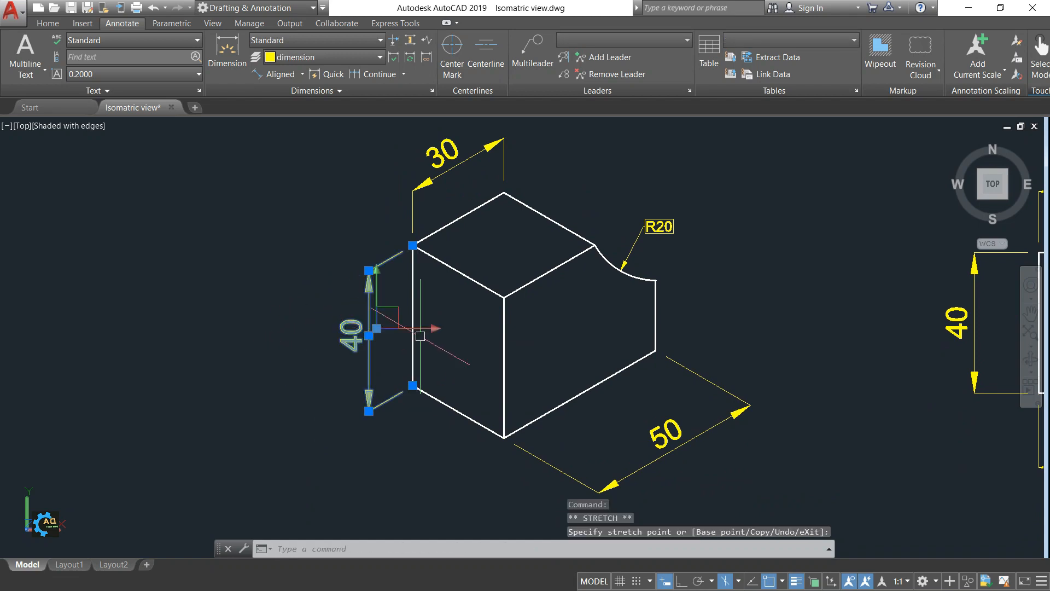
- Stretch the length dimension below the isometric block so its dimension line sits closer to the bottom edge
middle_click_drag(585, 440, 499, 414)
left_click(562, 420)
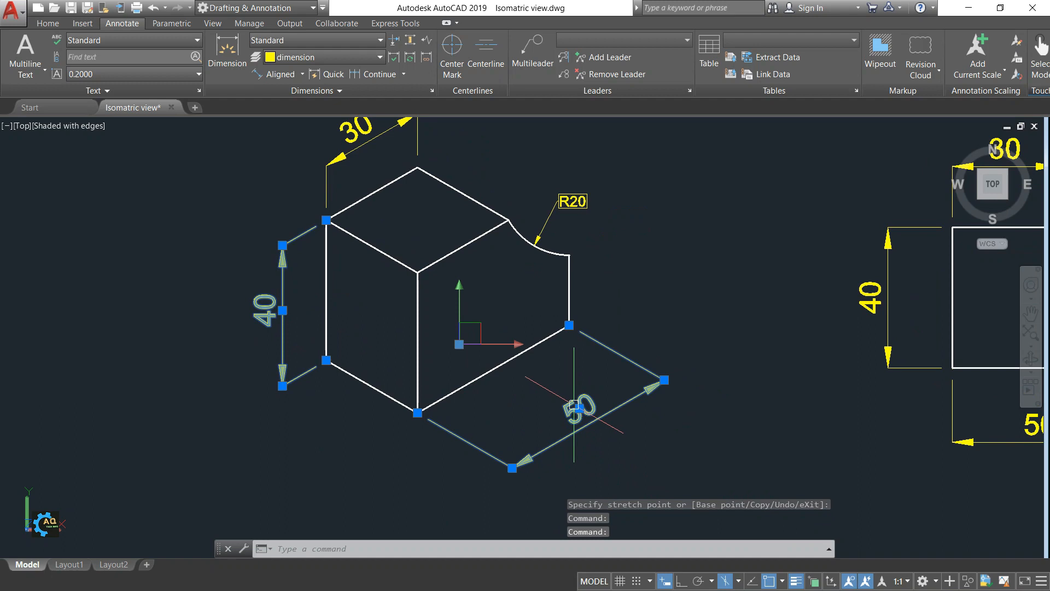
left_click(580, 407)
left_click(573, 400)
key("Escape")
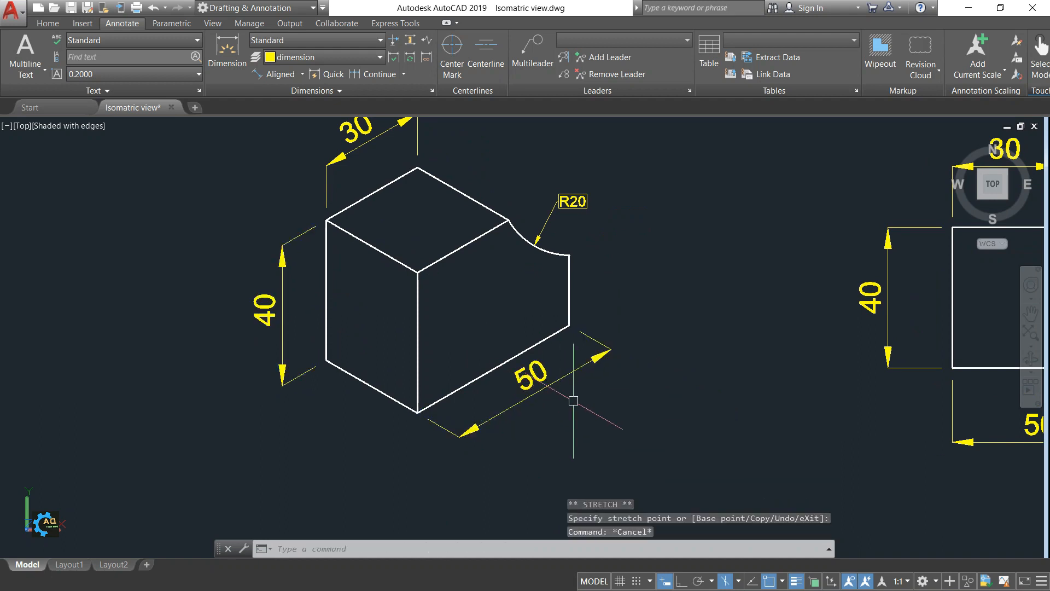
middle_click_drag(573, 401, 548, 411)
left_click(498, 391)
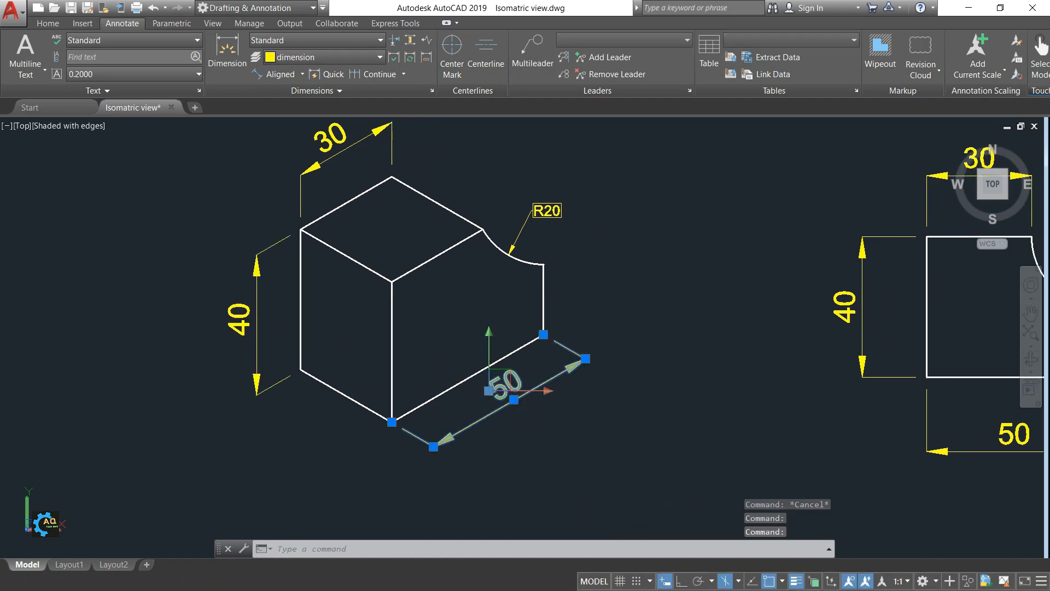
left_click(513, 400)
scroll(514, 413, "up", 5)
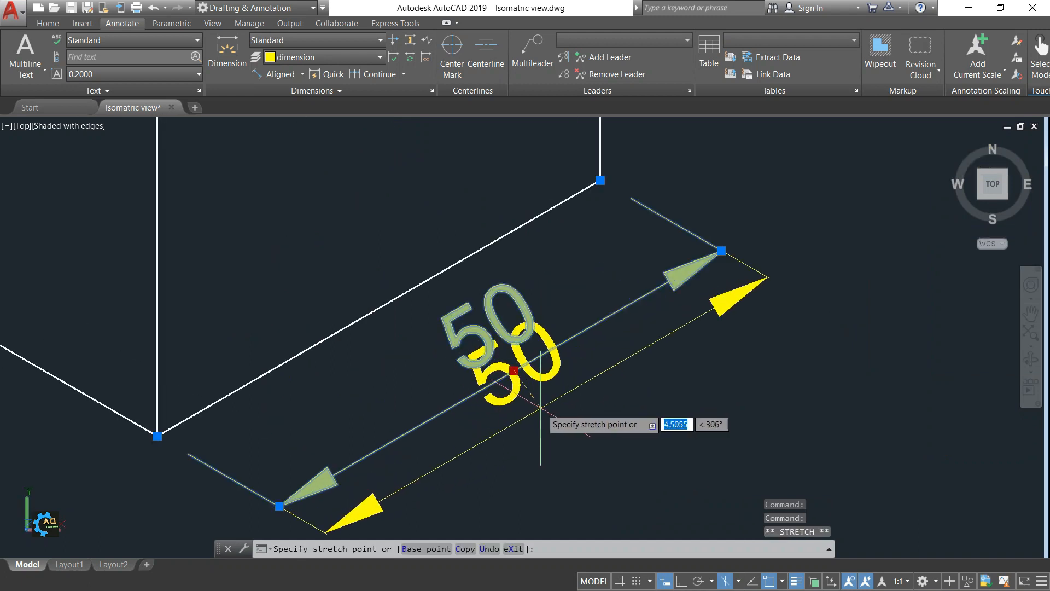
key("Escape")
- Move the whole isometric block with its dimensions and R20 leader closer to the 2D profile
scroll(613, 416, "down", 3)
scroll(402, 364, "down", 4)
type("m")
key("Return")
left_click(568, 153)
left_click(222, 434)
key("Return")
left_click(421, 442)
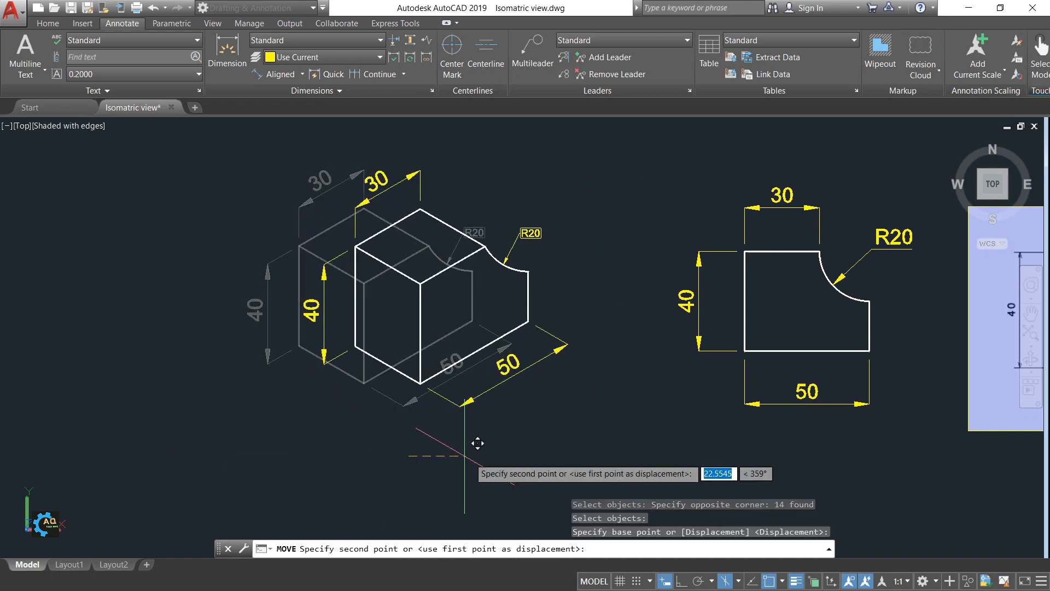
left_click(518, 461)
key("Escape")
middle_click_drag(525, 457, 452, 467)
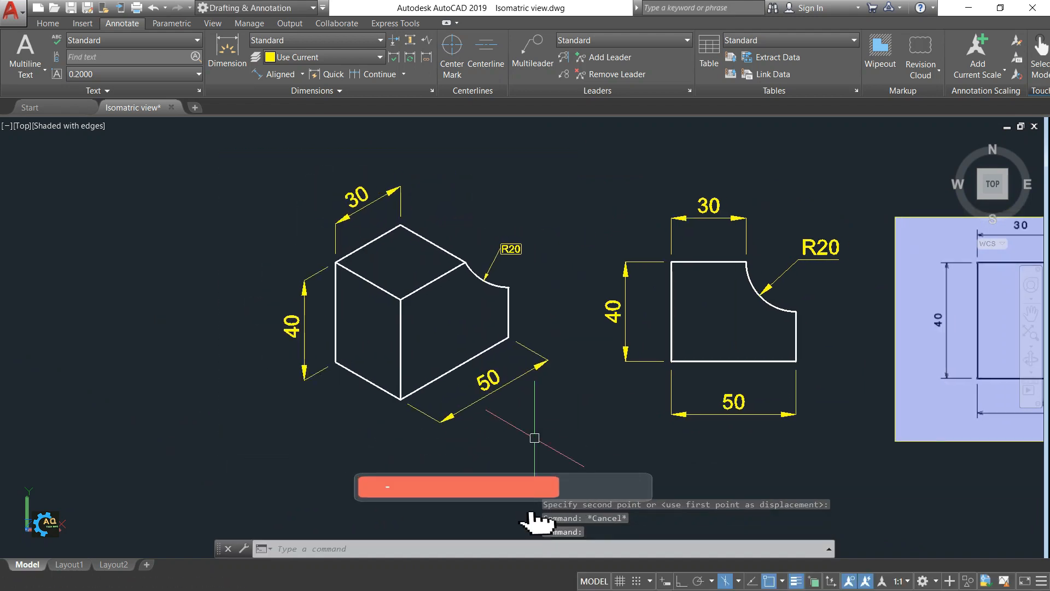
middle_click_drag(581, 434, 513, 440)
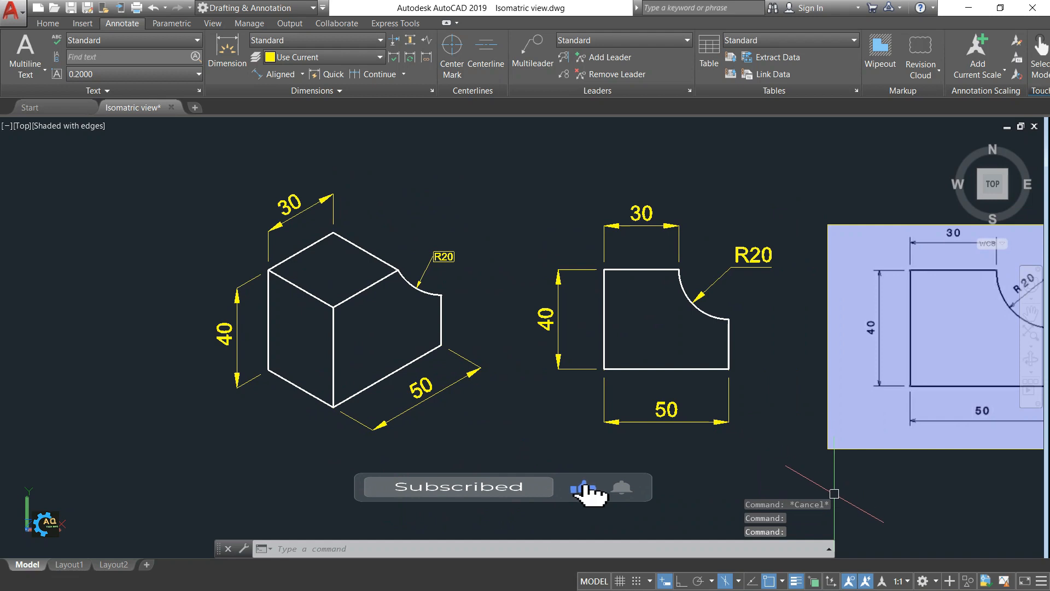